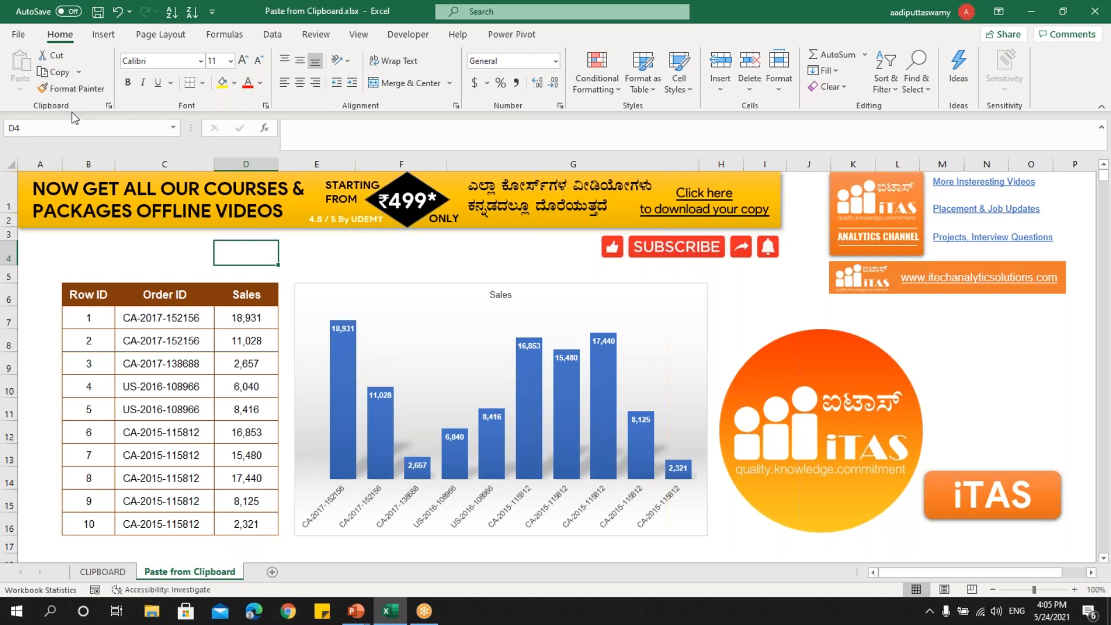
# Show the Office Clipboard pane and copy the Sales chart beside the table into it.
pyautogui.click(109, 105)
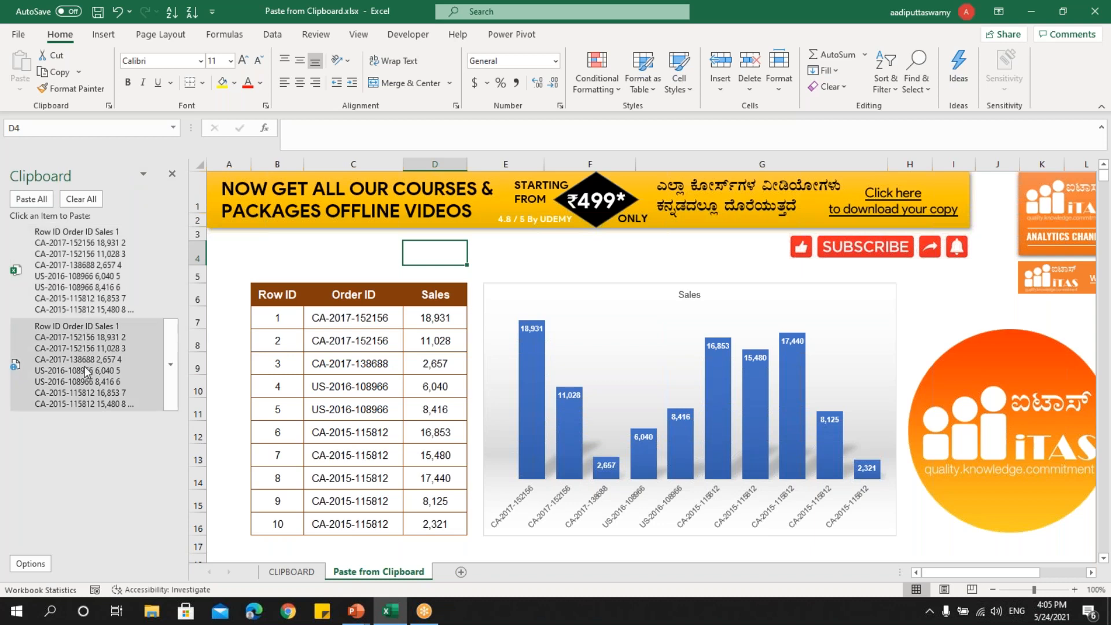
pyautogui.click(558, 286)
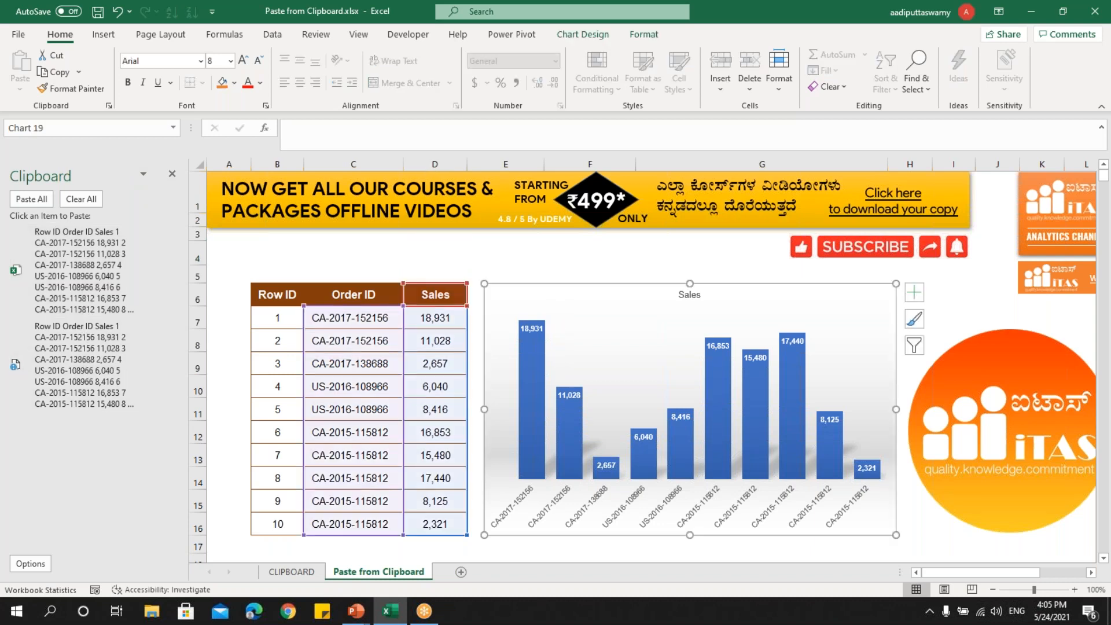
pyautogui.hotkey('ctrl', 'c')
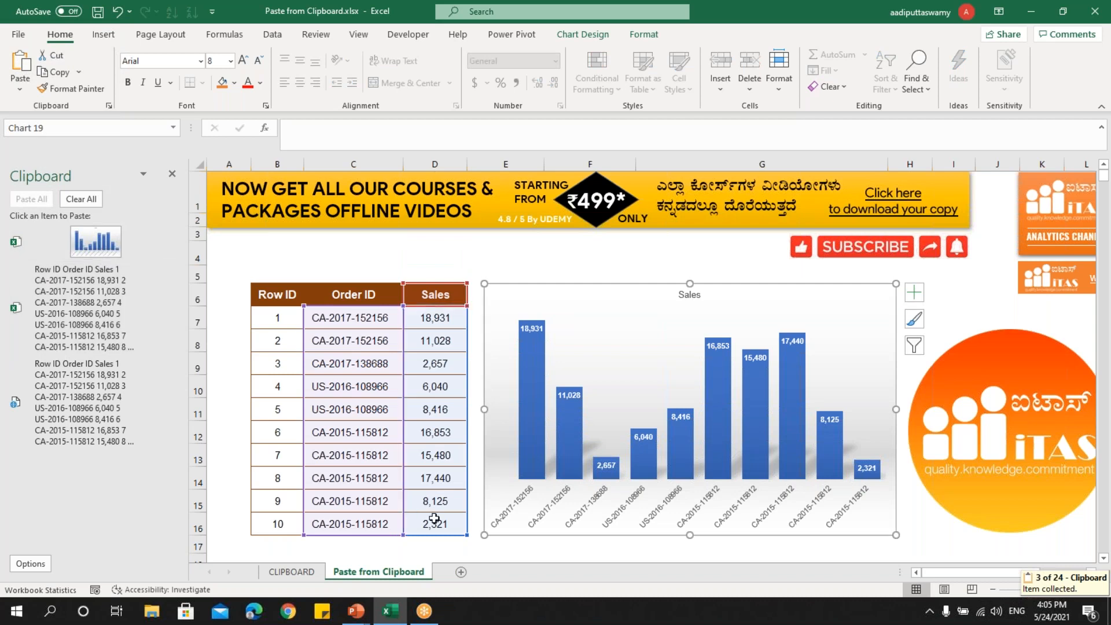
# Copy the round iTAS logo picture and the order ID in cell C9 to the clipboard, ending with copy mode cancelled.
pyautogui.click(991, 342)
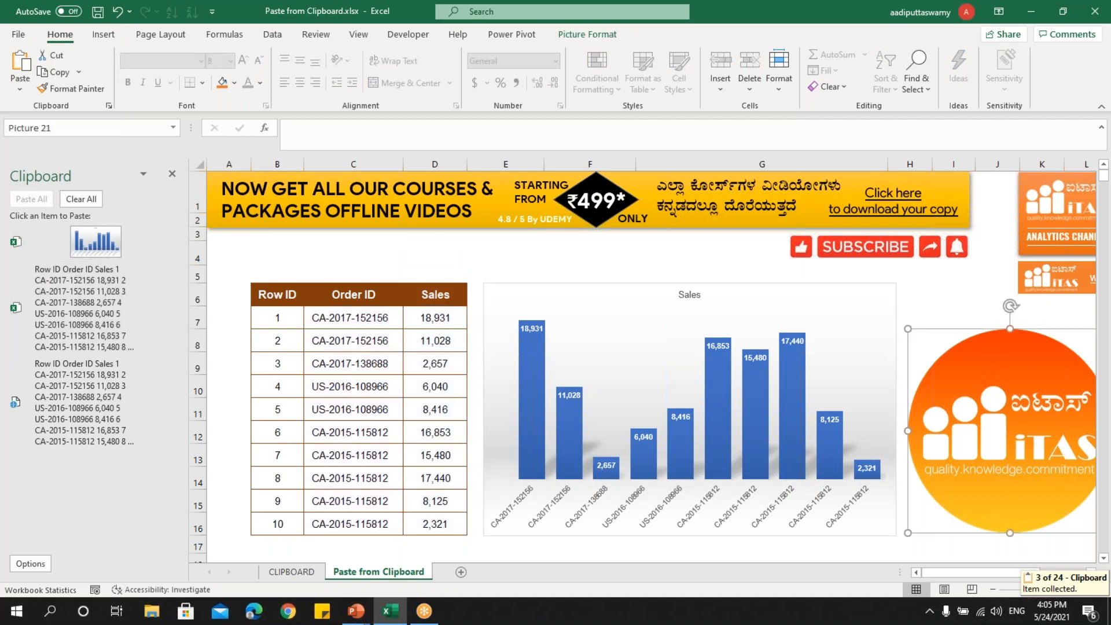
pyautogui.hotkey('ctrl', 'c')
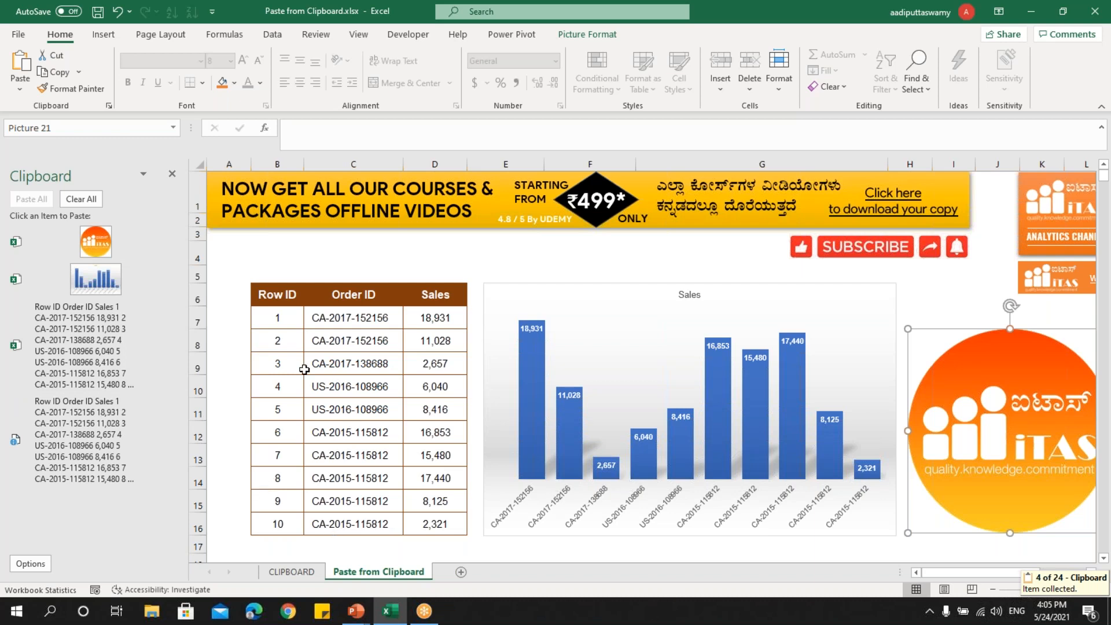
pyautogui.click(360, 363)
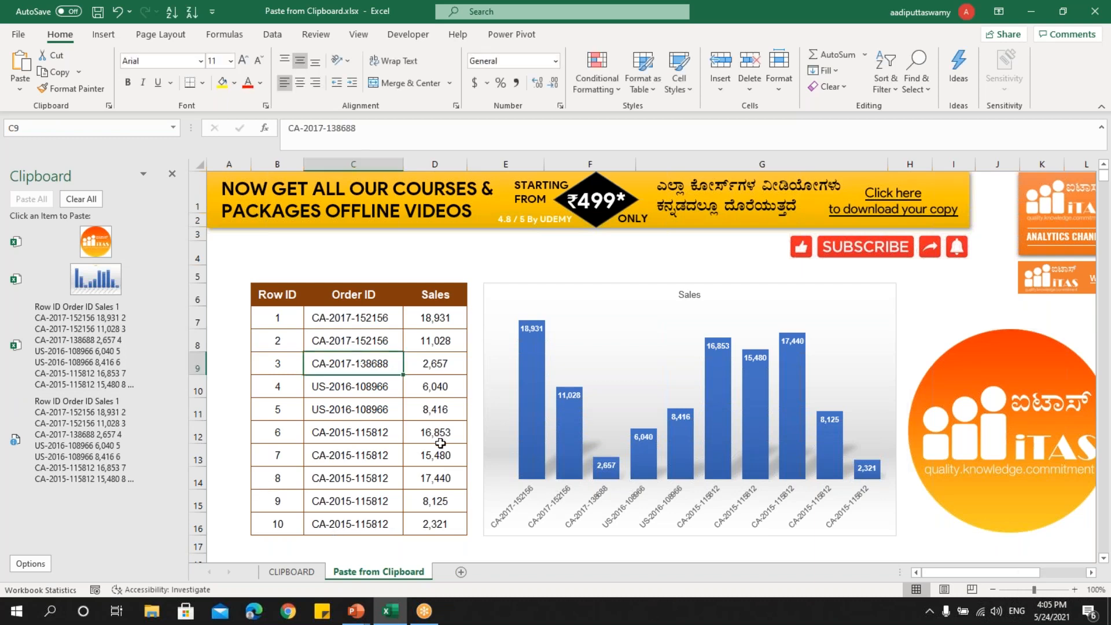
pyautogui.hotkey('ctrl', 'c')
pyautogui.click(336, 422)
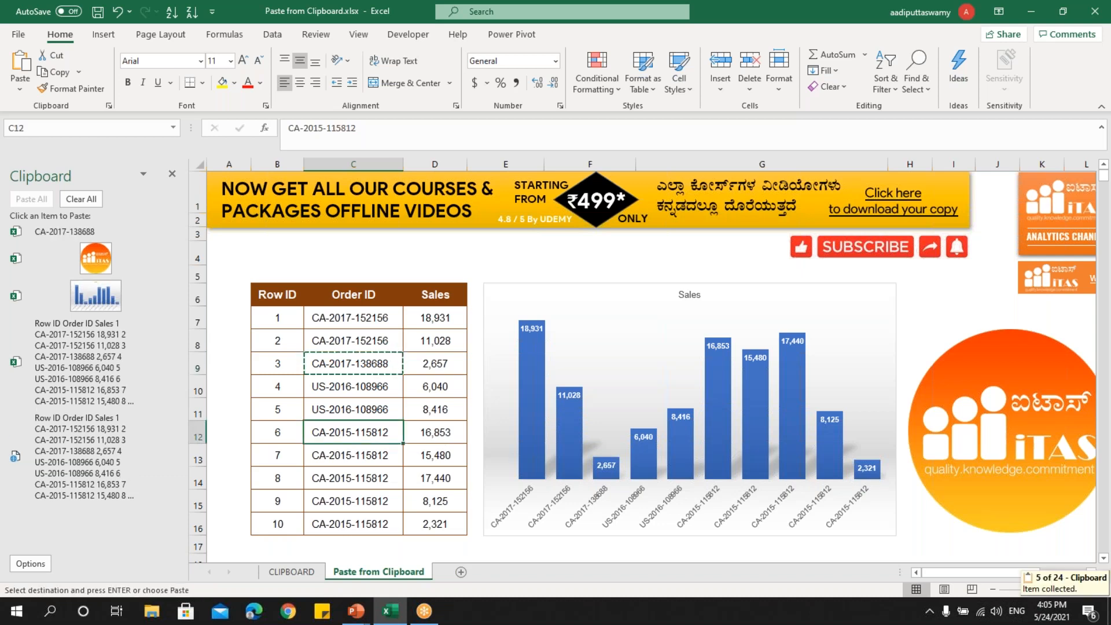
pyautogui.press('Escape')
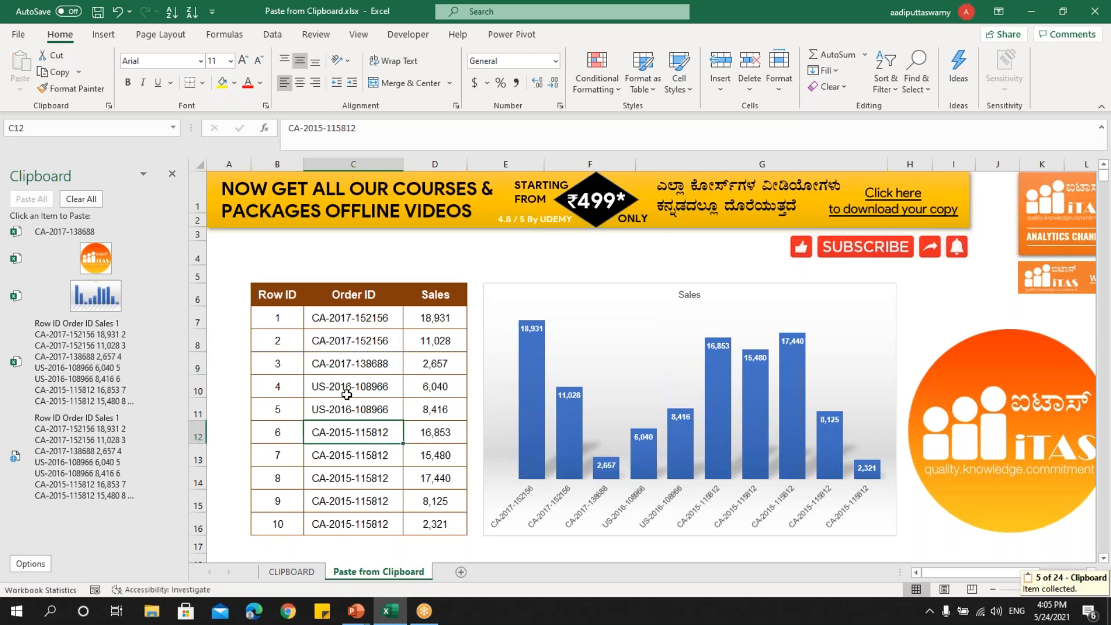
pyautogui.scroll(-2, 482, 551)
pyautogui.click(434, 484)
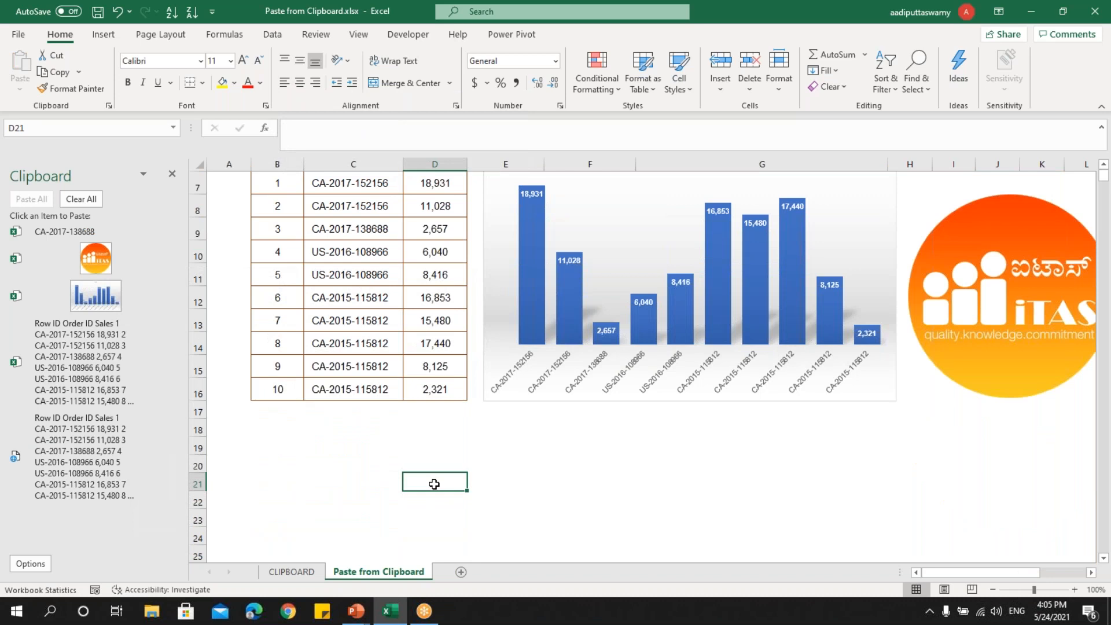
pyautogui.scroll(2, 374, 354)
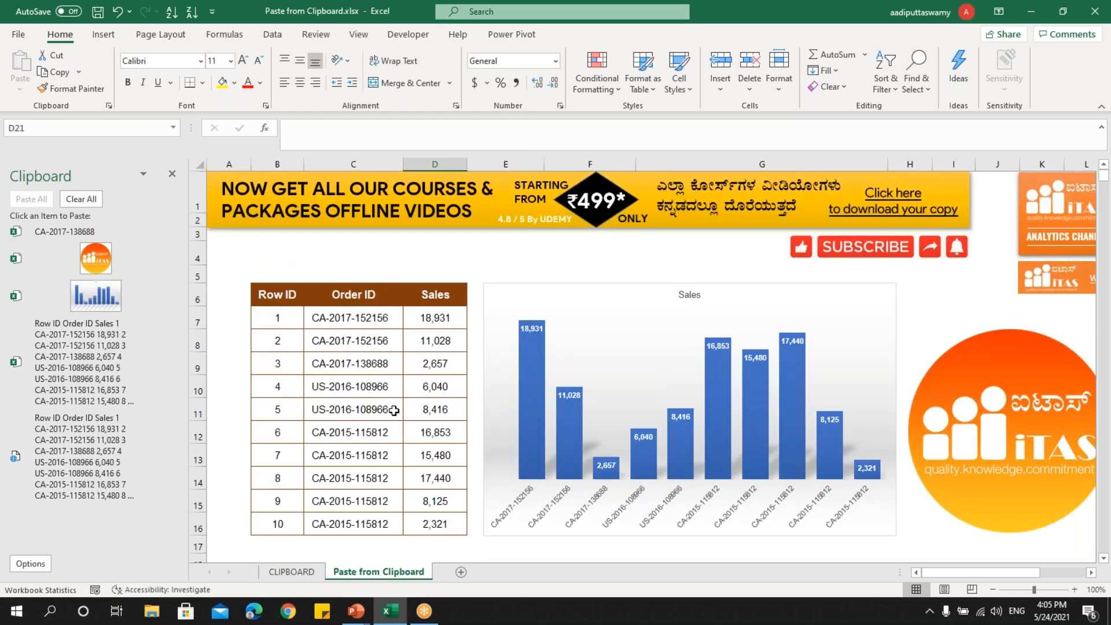
pyautogui.scroll(-1, 400, 414)
pyautogui.scroll(-4, 400, 414)
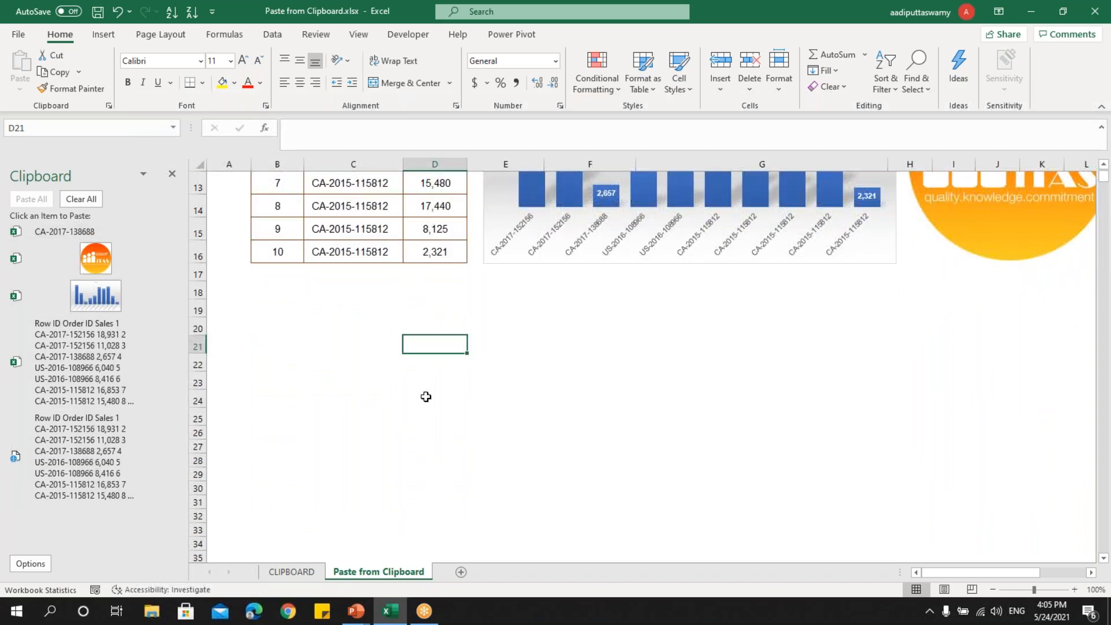
pyautogui.click(72, 230)
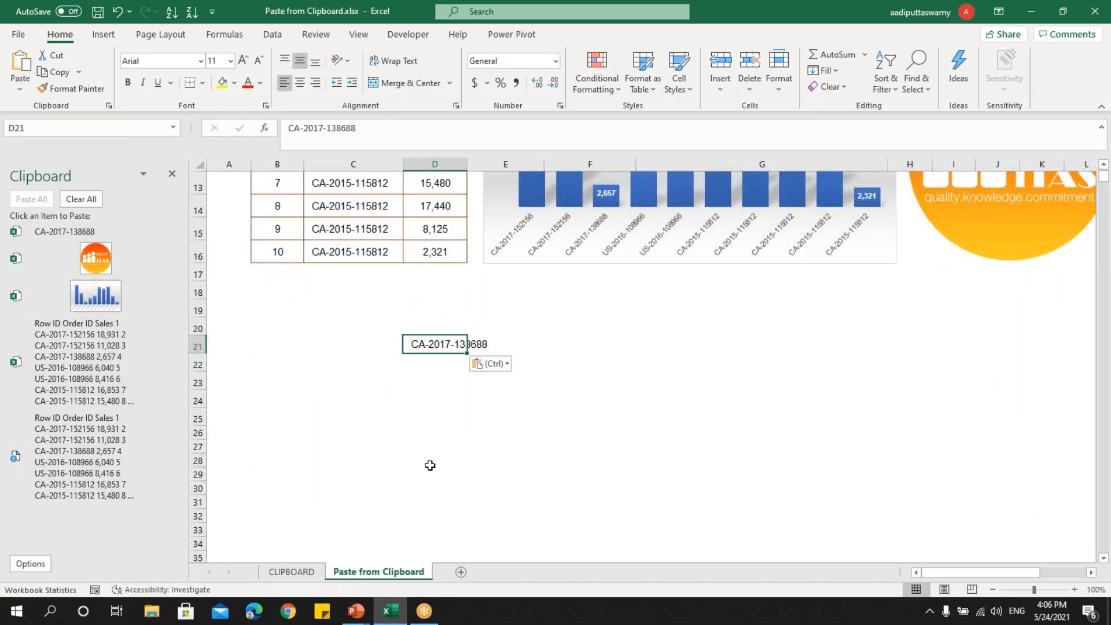
# Paste the collected Sales chart from the Office Clipboard at cell F27.
pyautogui.click(611, 445)
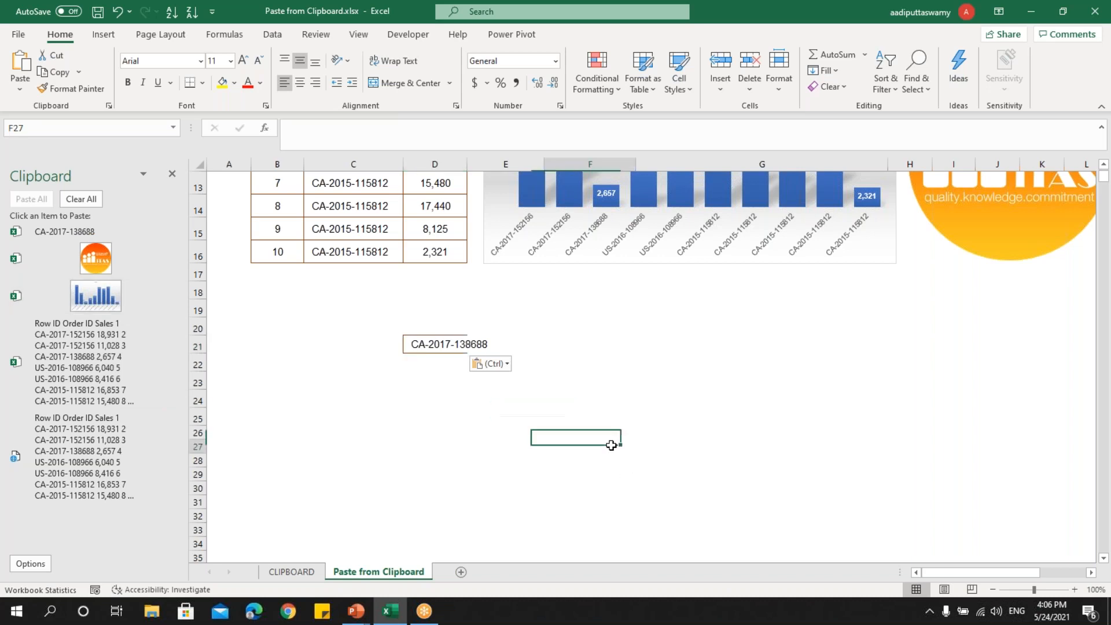
pyautogui.click(103, 298)
pyautogui.scroll(-3, 673, 478)
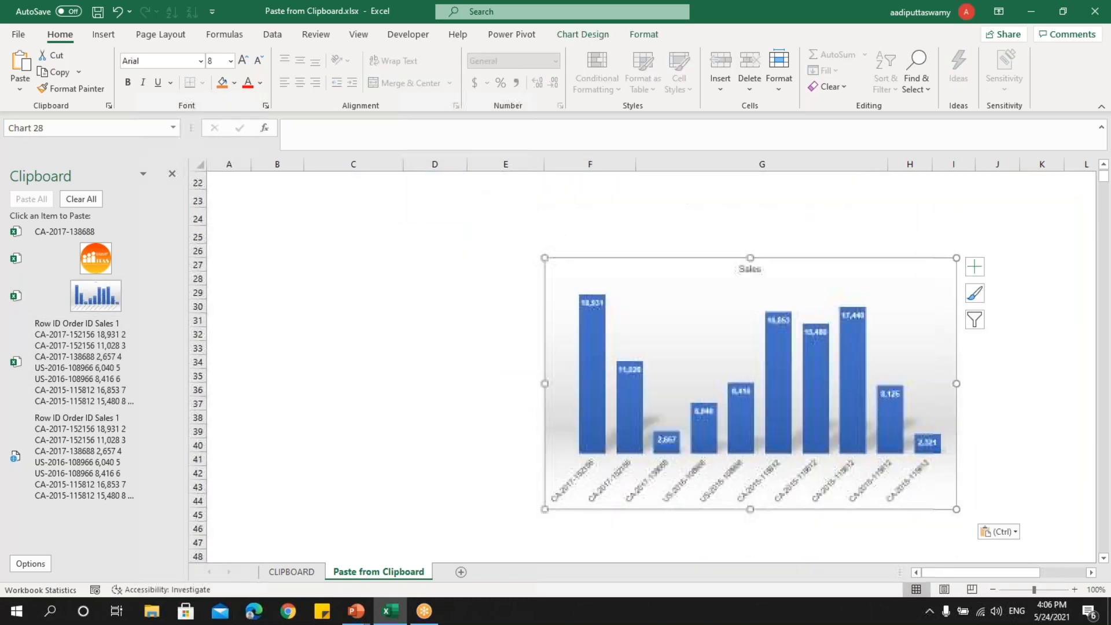
pyautogui.scroll(2, 651, 365)
# Add a new worksheet and paste the collected Row ID, Order ID and Sales table from the Office Clipboard at cell C9.
pyautogui.click(461, 572)
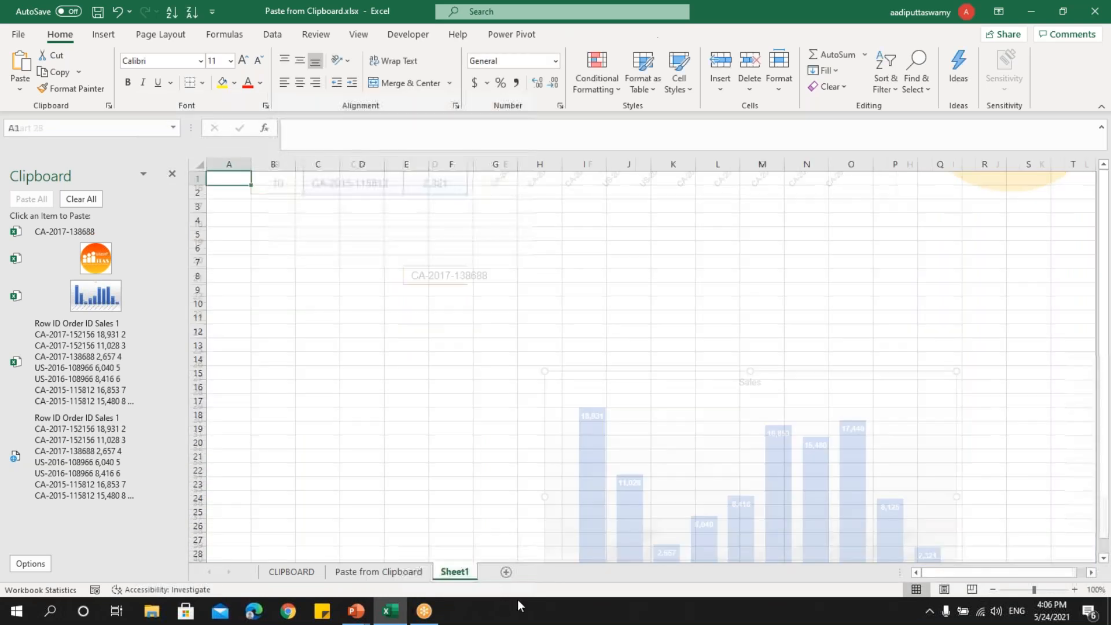
pyautogui.click(301, 289)
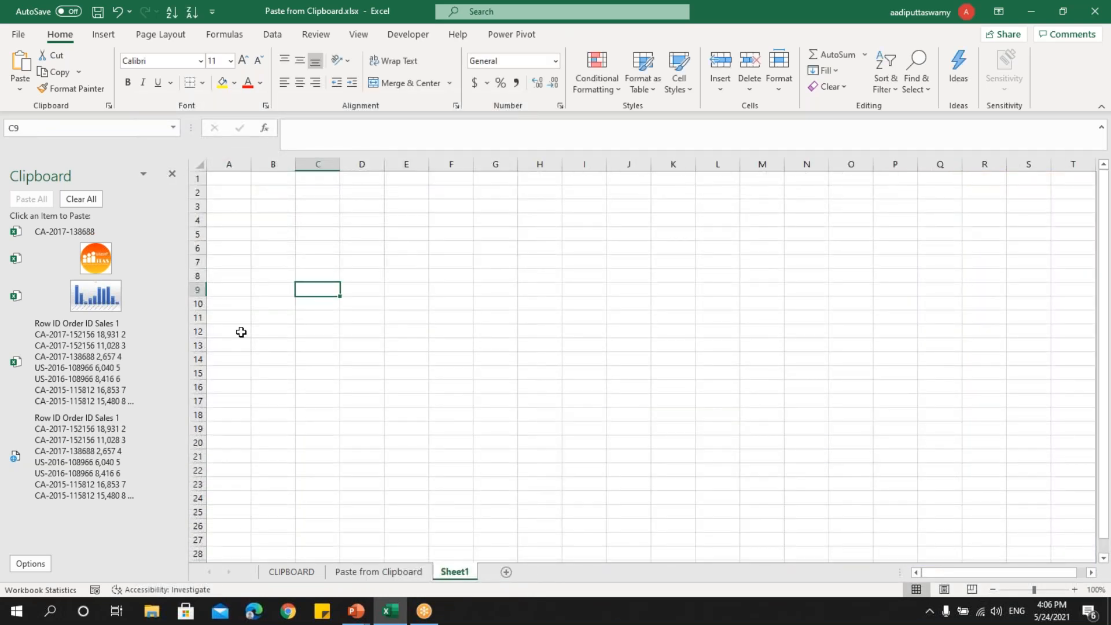
pyautogui.click(96, 346)
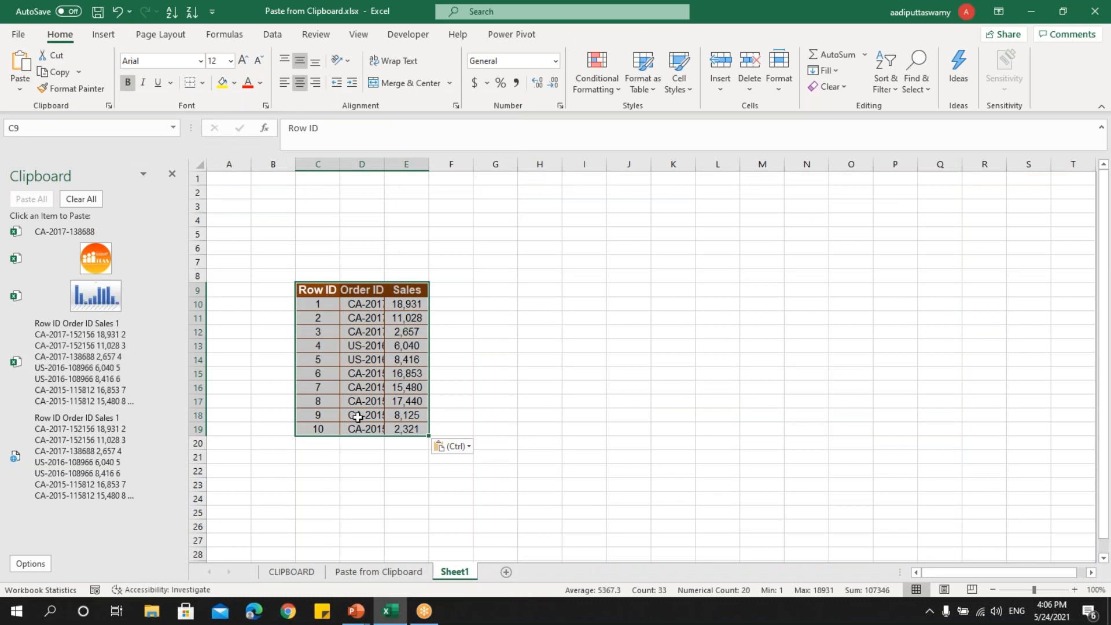
pyautogui.click(453, 486)
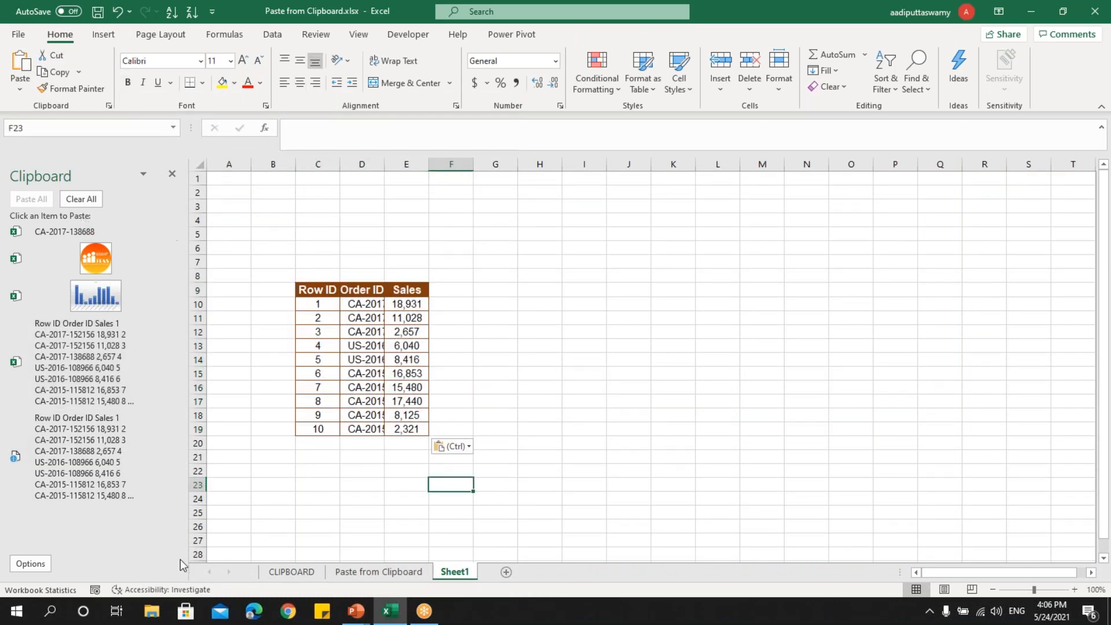
# Return to the Paste from Clipboard sheet and copy the orange iTAS rounded rectangle to the clipboard.
pyautogui.click(360, 573)
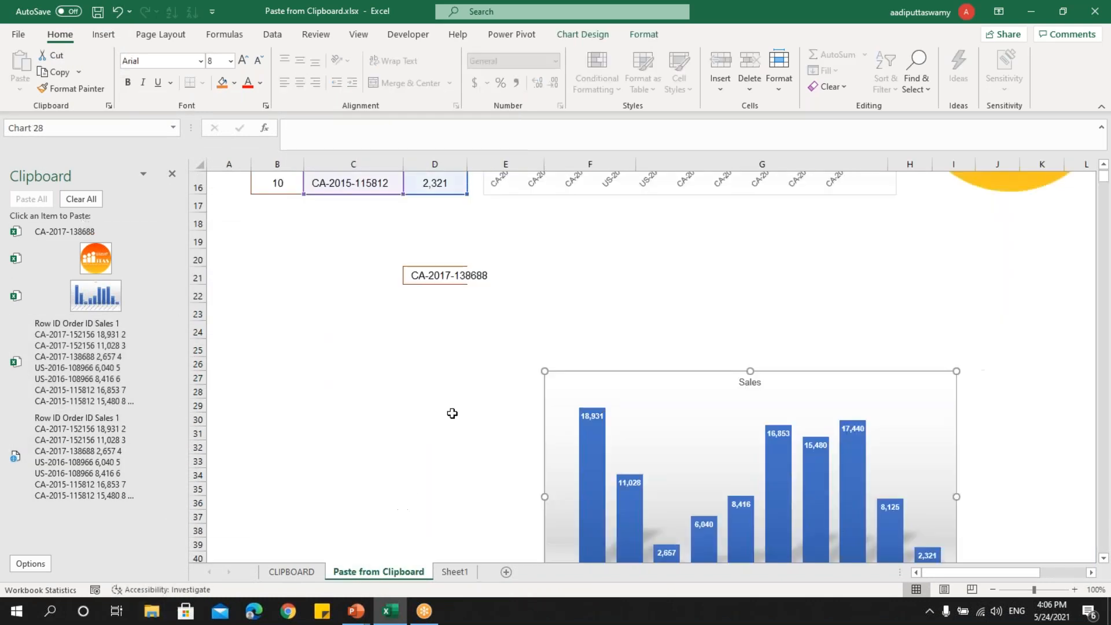
pyautogui.scroll(3, 453, 414)
pyautogui.scroll(2, 453, 414)
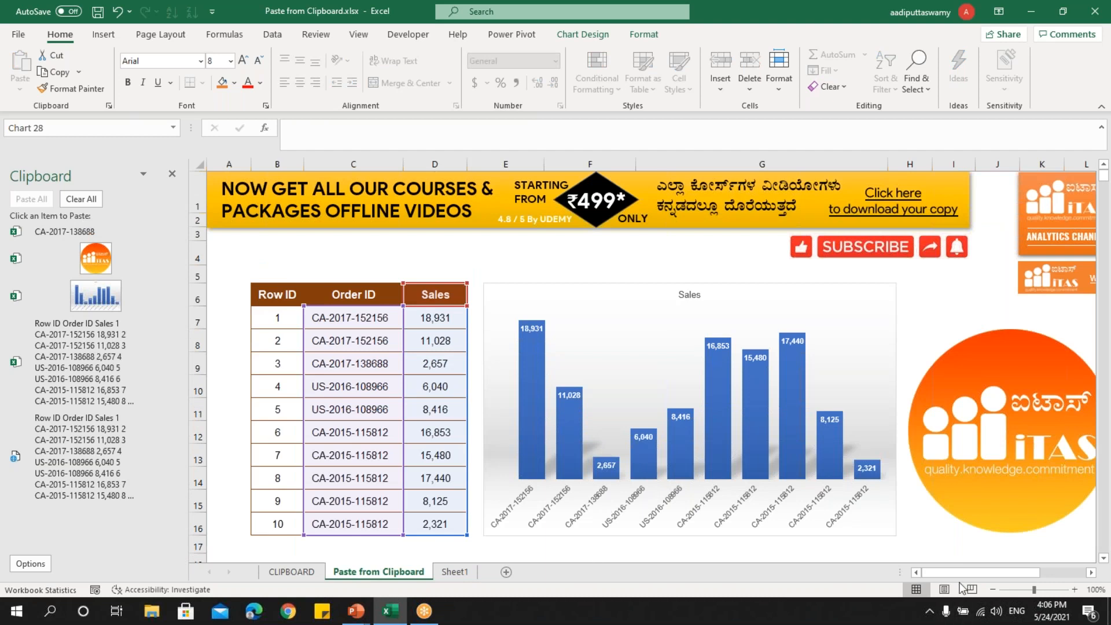
pyautogui.moveTo(965, 574); pyautogui.dragTo(1008, 574)
pyautogui.click(894, 489)
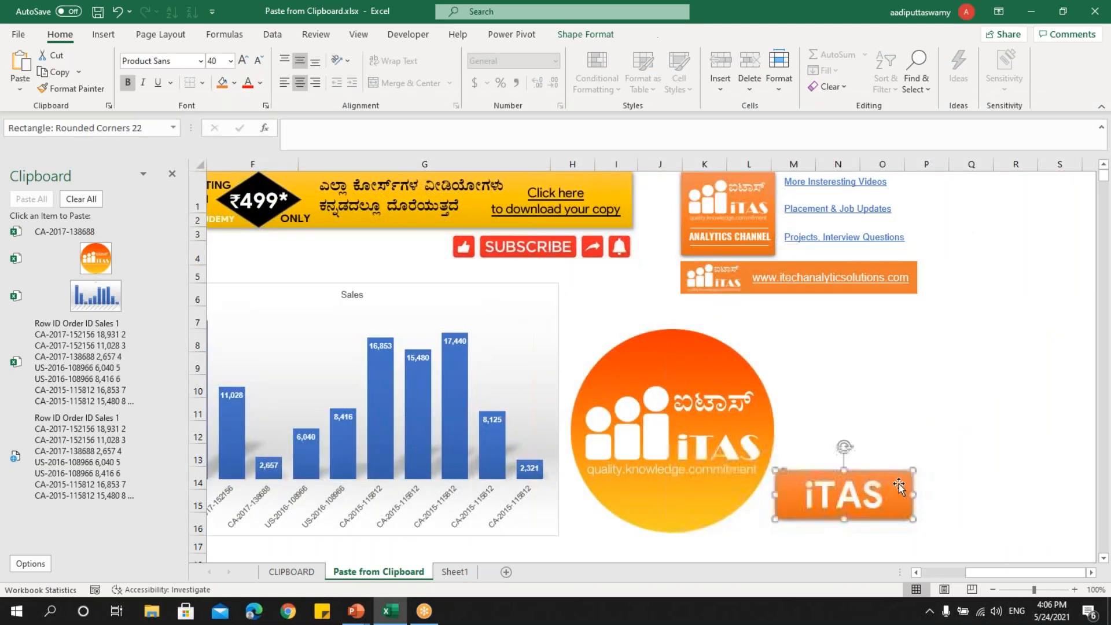
pyautogui.hotkey('ctrl', 'c')
pyautogui.click(955, 390)
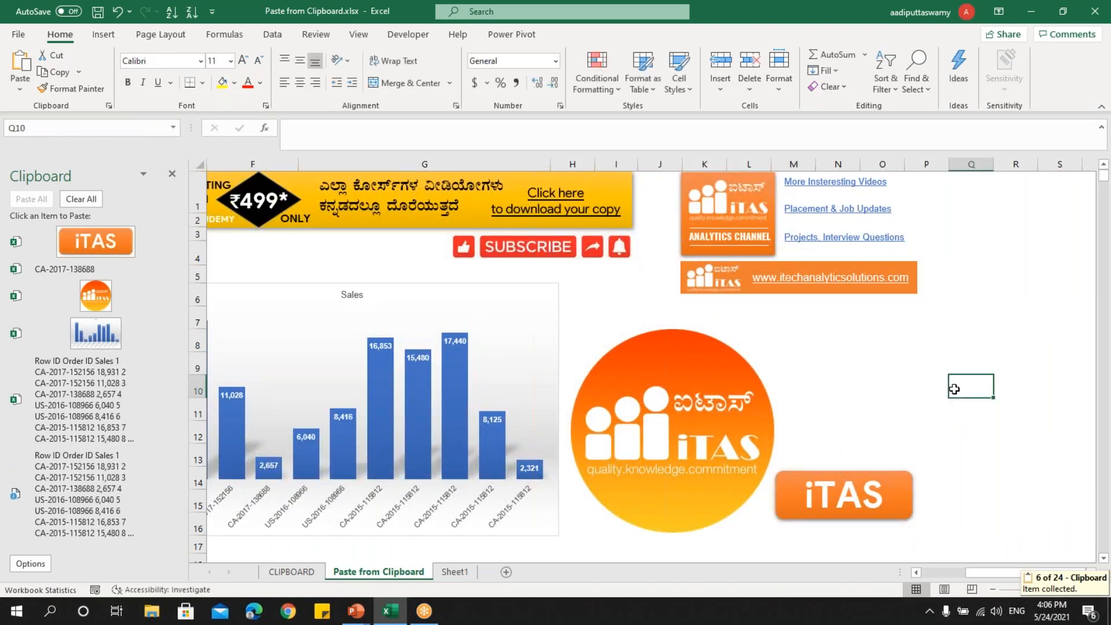
# Close the Office Clipboard pane and bring it back by copying the order ID in cell C8 twice in a row.
pyautogui.moveTo(978, 572); pyautogui.dragTo(952, 576)
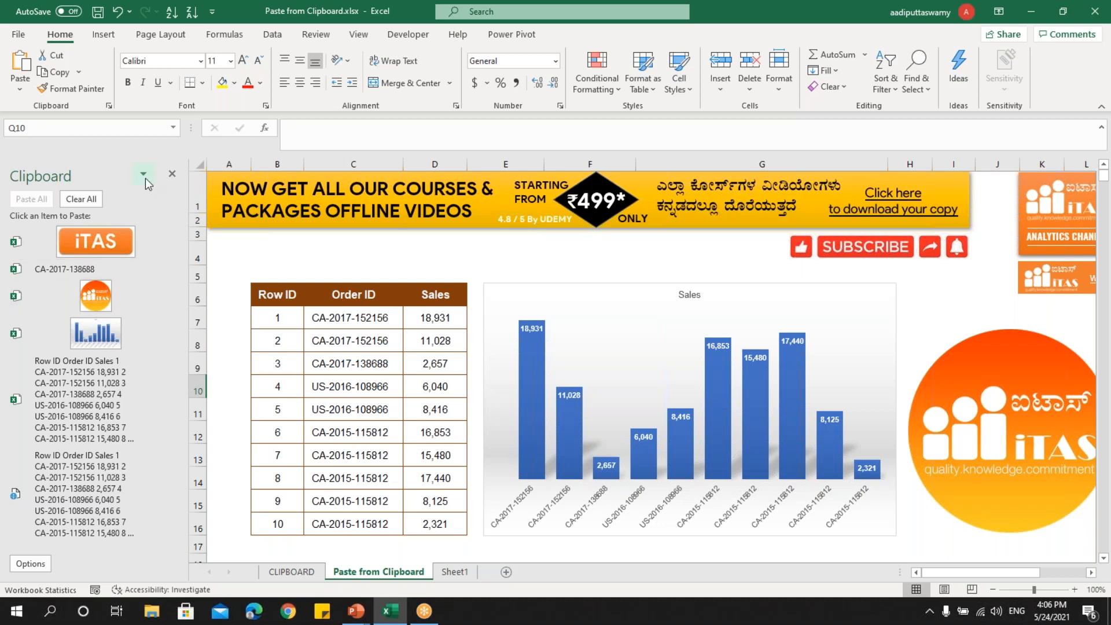
pyautogui.click(171, 174)
pyautogui.click(200, 387)
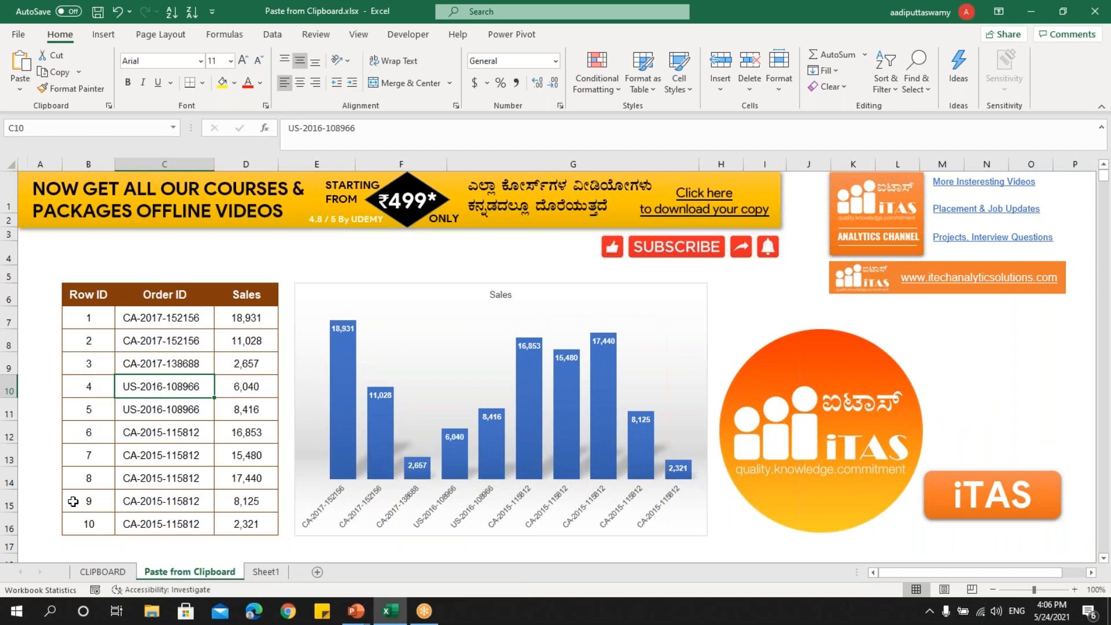
pyautogui.click(169, 342)
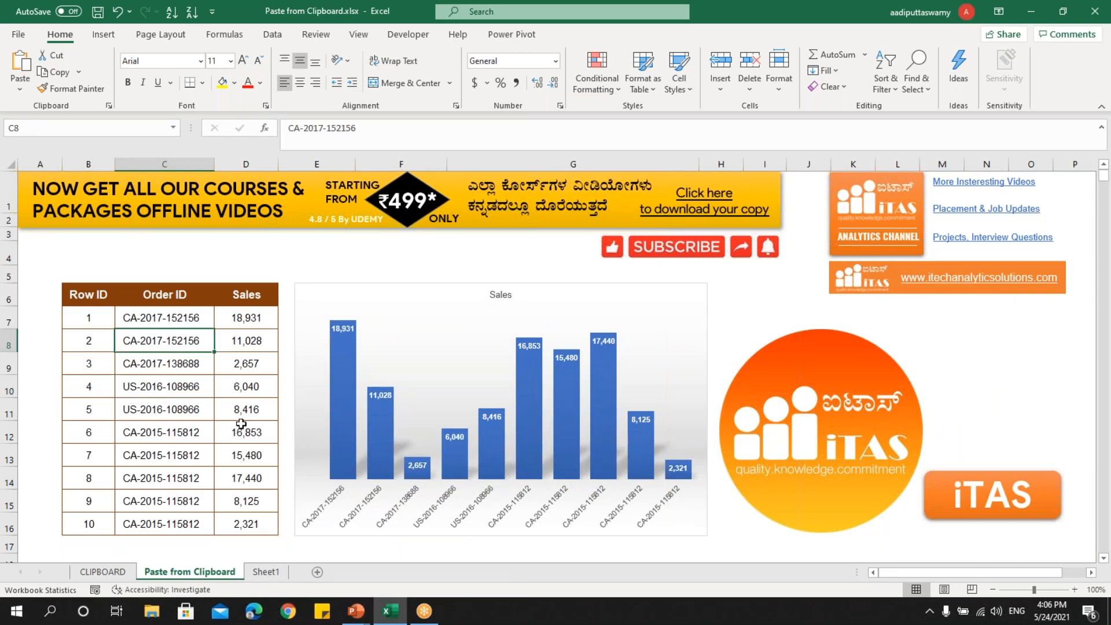
pyautogui.hotkey('ctrl', 'c')
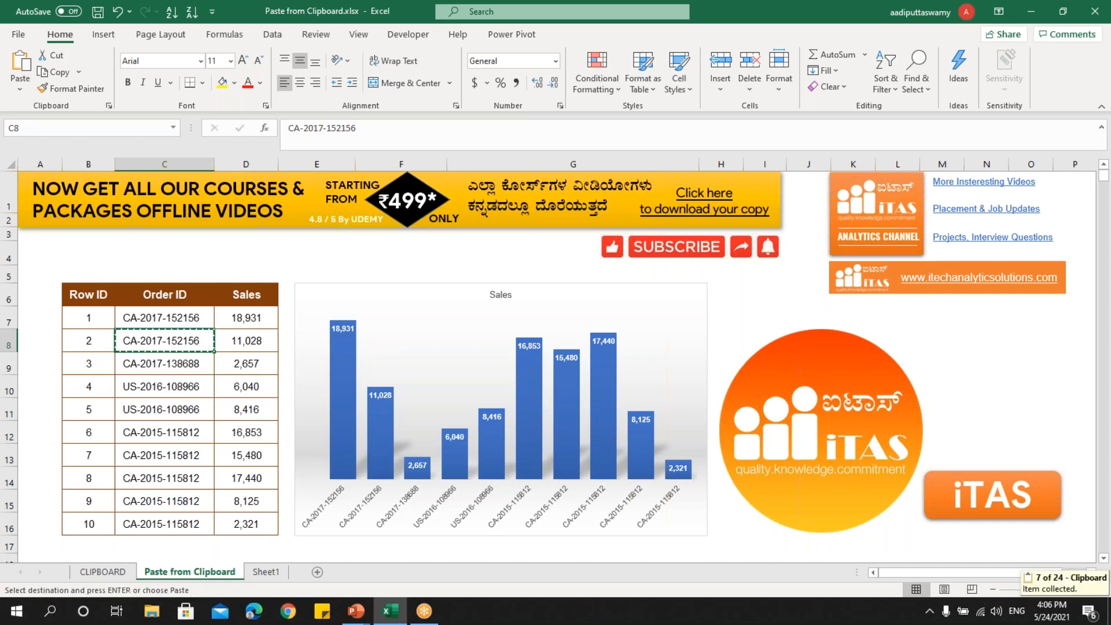
pyautogui.hotkey('ctrl', 'c')
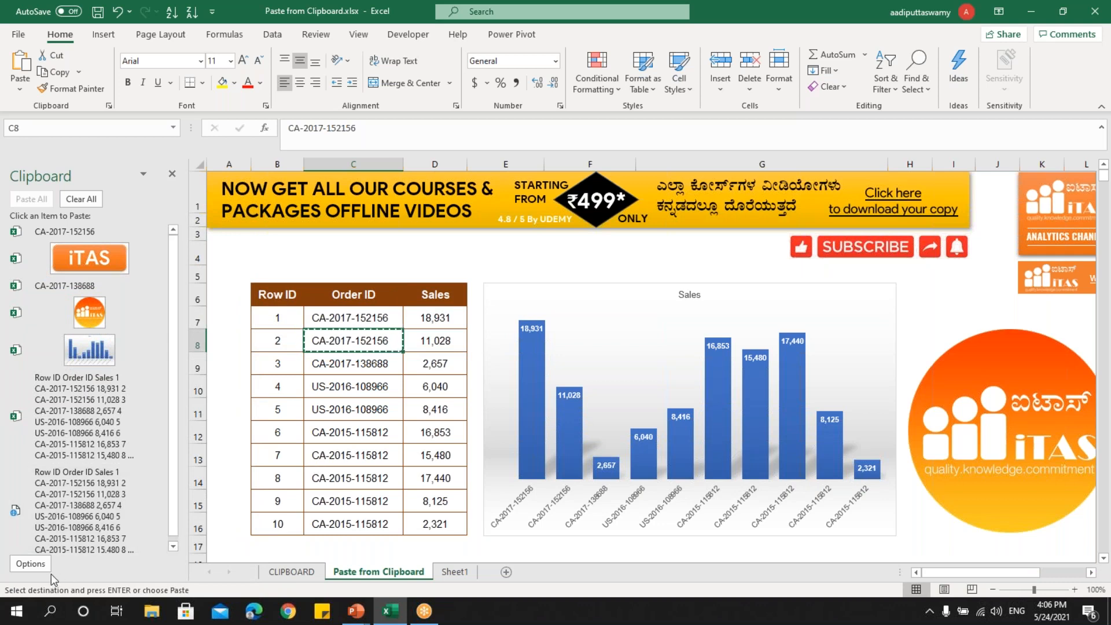
# Copy the whole sales table B6:D16 and the Sales chart to the Office Clipboard.
pyautogui.moveTo(278, 295); pyautogui.dragTo(440, 524)
pyautogui.hotkey('ctrl', 'c')
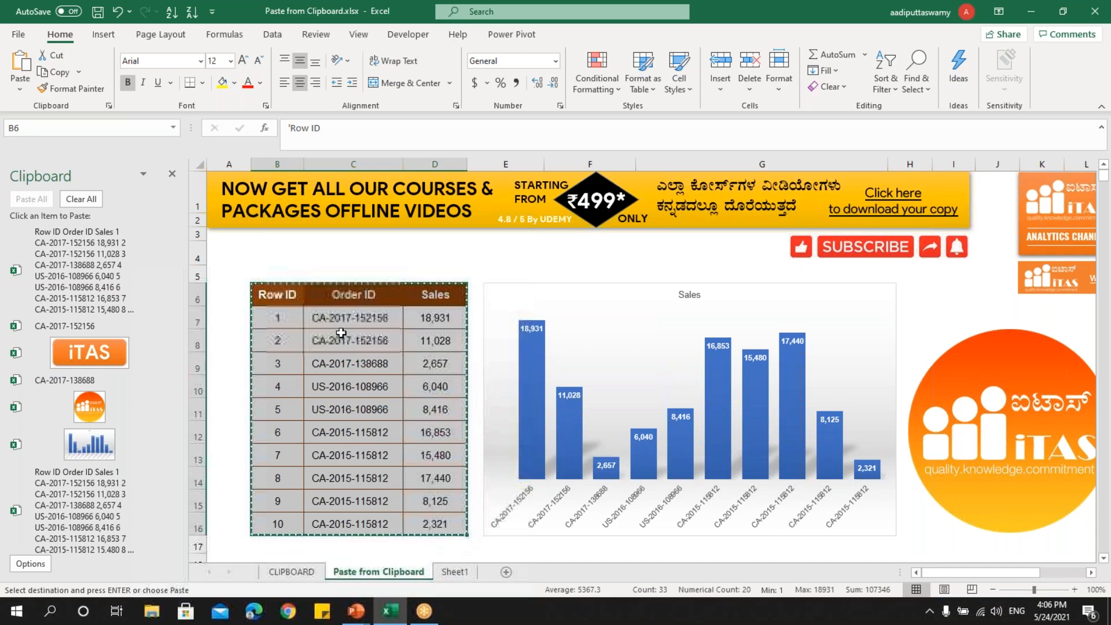
pyautogui.click(532, 293)
pyautogui.hotkey('ctrl', 'c')
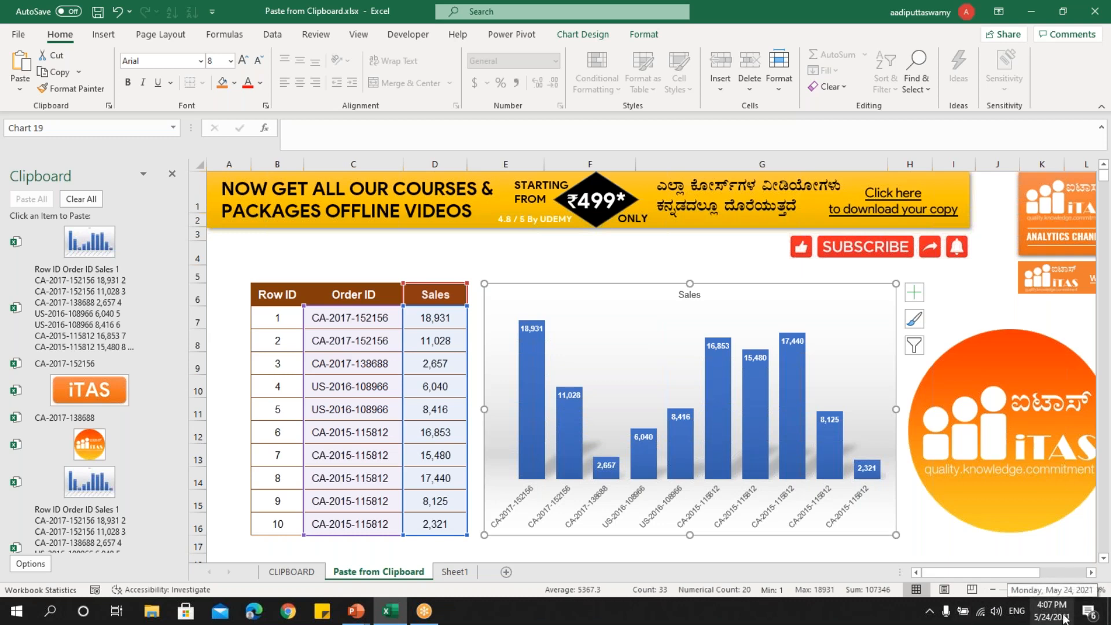
# Check the hidden system tray icons for the Office Clipboard icon, and return to the sheet with cell C11 selected.
pyautogui.click(931, 616)
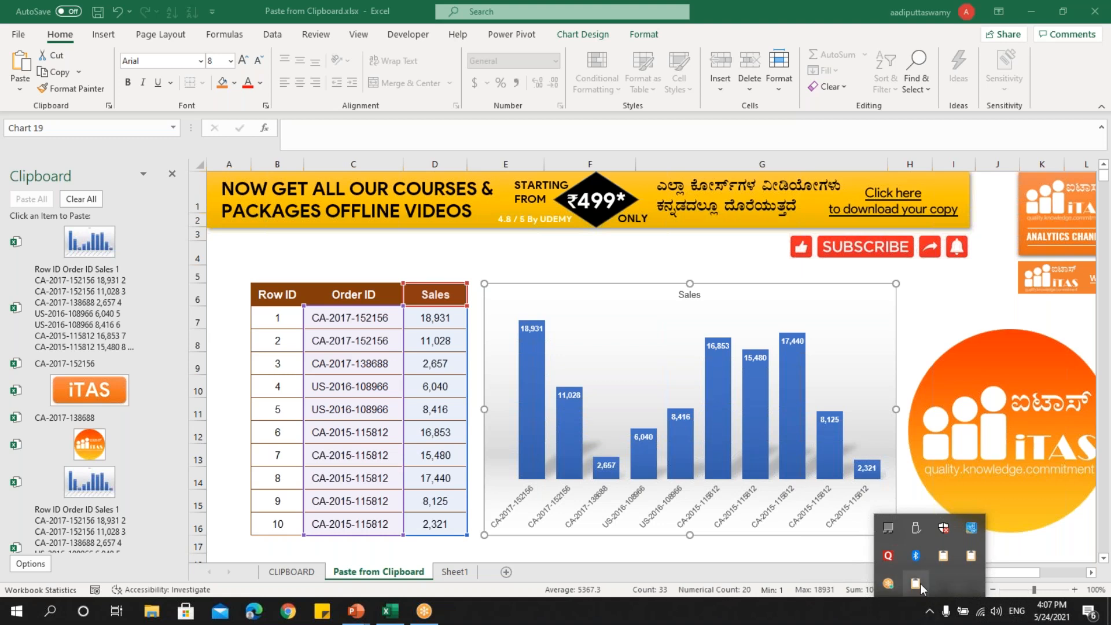
pyautogui.click(434, 474)
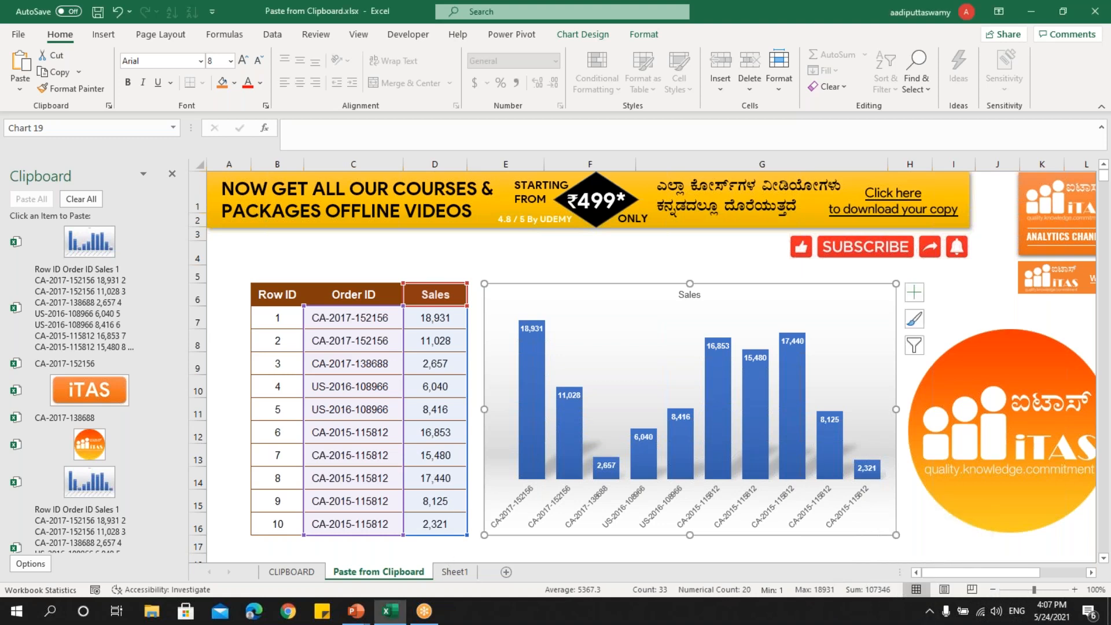
pyautogui.click(435, 474)
pyautogui.click(327, 412)
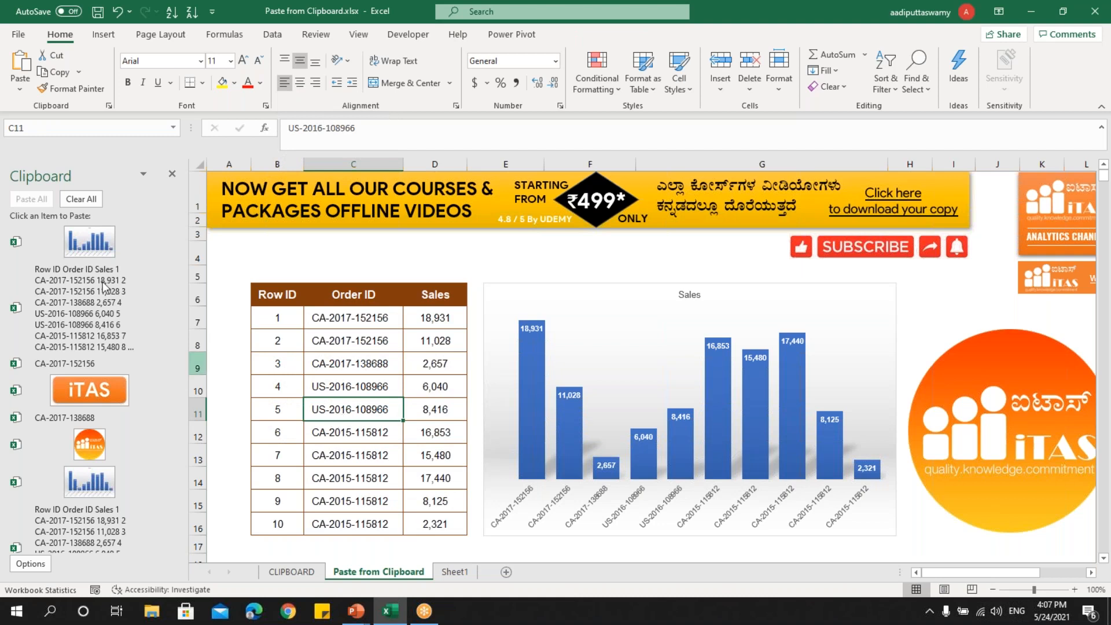
# Turn off Show Office Clipboard Icon on Taskbar in the clipboard options and check the hidden system tray icons.
pyautogui.click(37, 563)
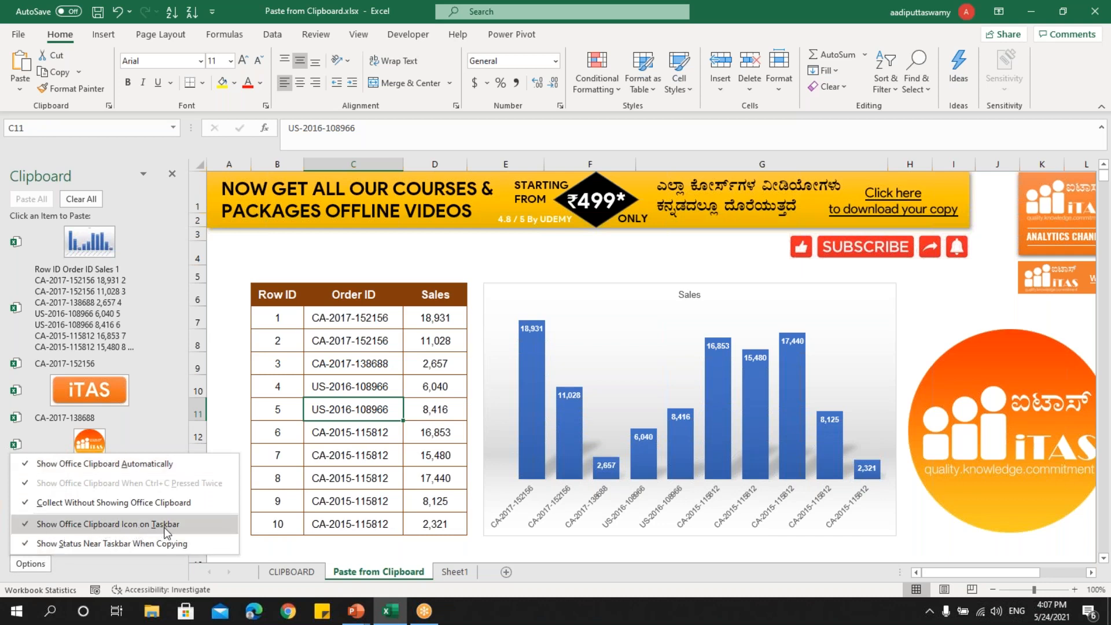
pyautogui.click(33, 524)
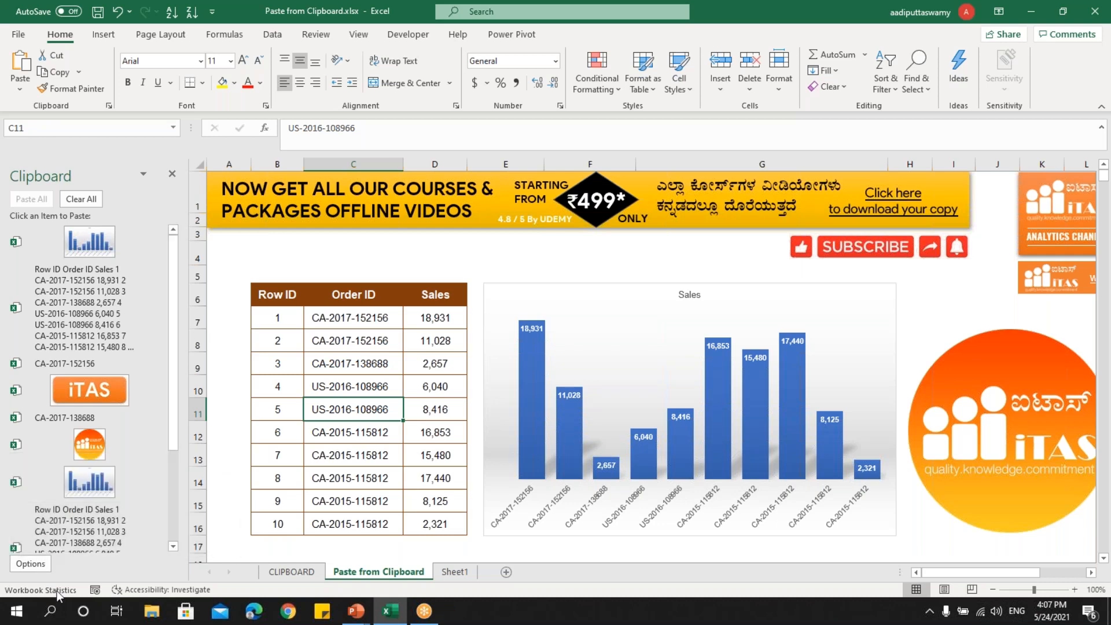
pyautogui.click(930, 610)
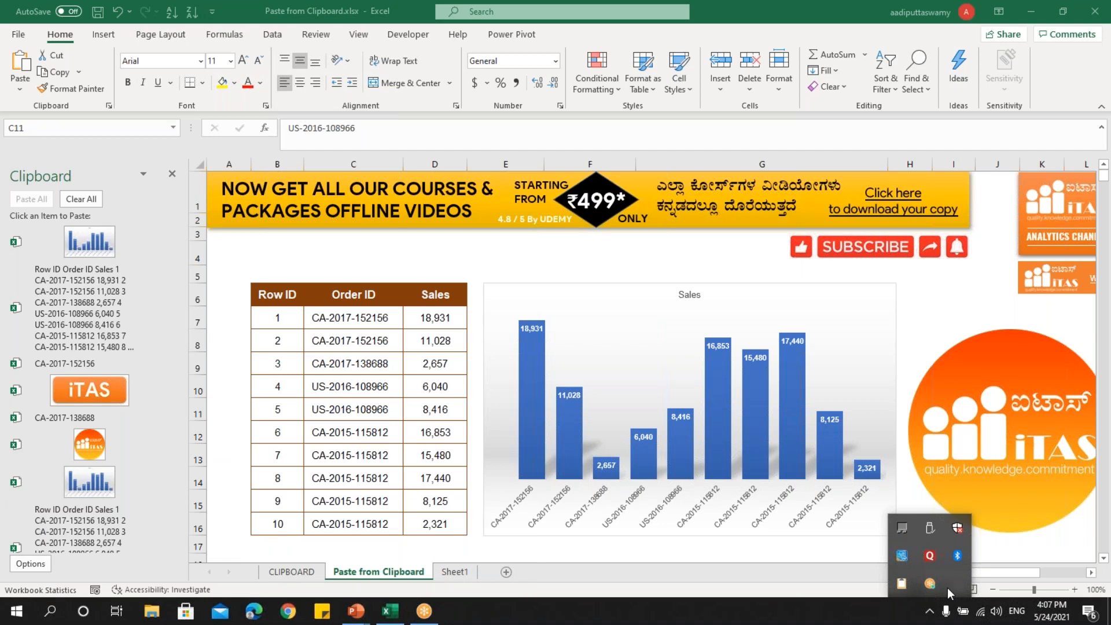
# Turn off Show Status Near Taskbar When Copying in the Office Clipboard options.
pyautogui.click(35, 565)
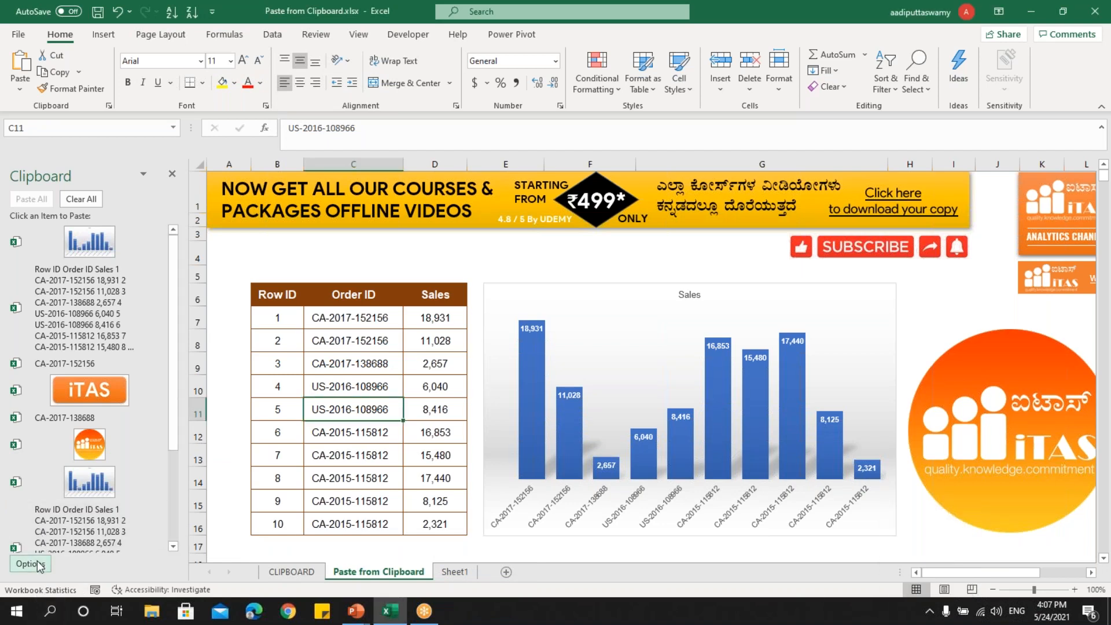
pyautogui.click(39, 565)
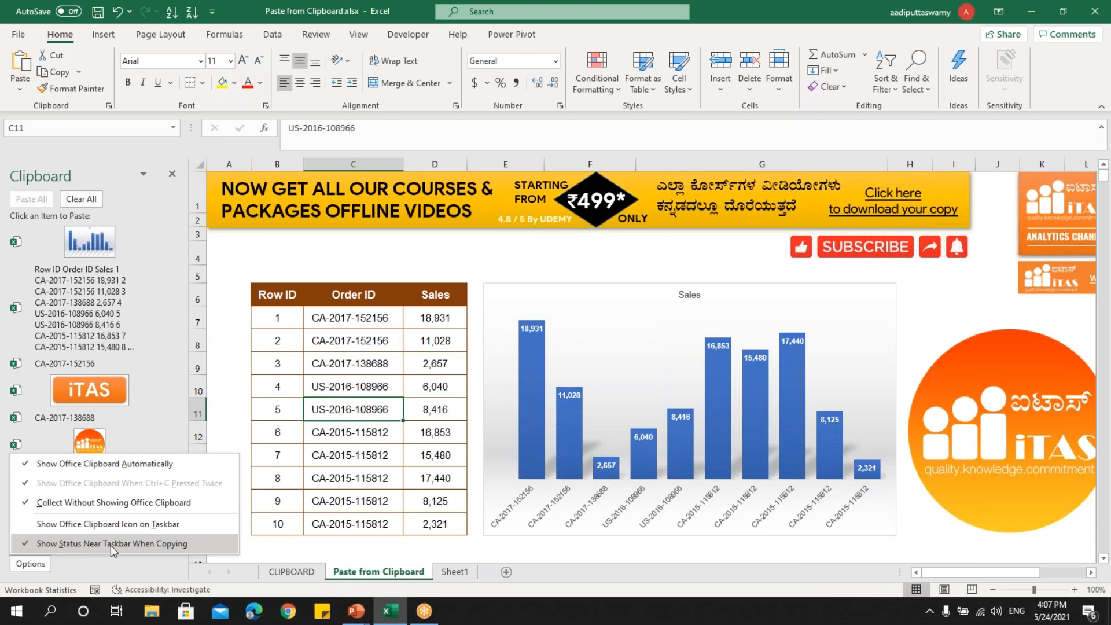
pyautogui.click(127, 544)
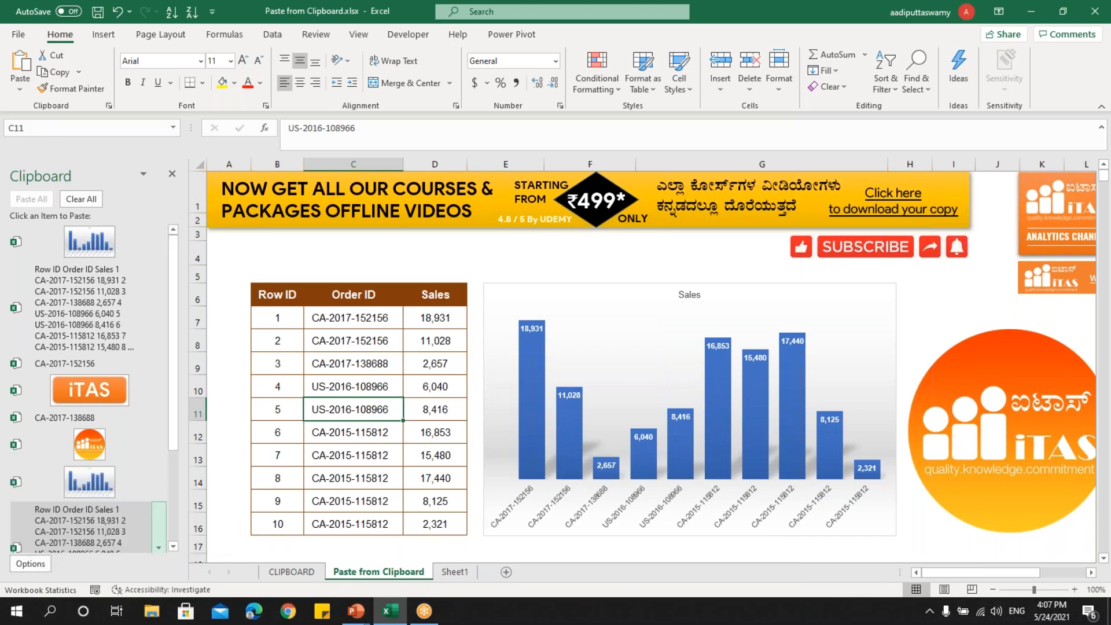
# Select the Row ID header cell B6 and the Sales chart, and check the hidden system tray icons for the clipboard icon.
pyautogui.click(433, 454)
pyautogui.click(287, 296)
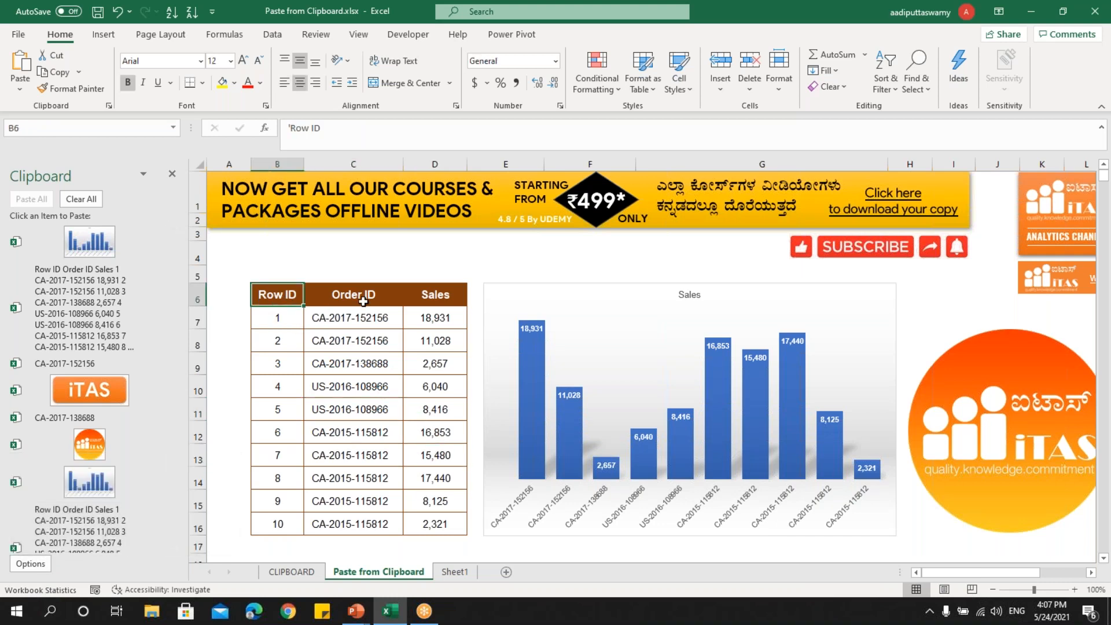
pyautogui.click(713, 287)
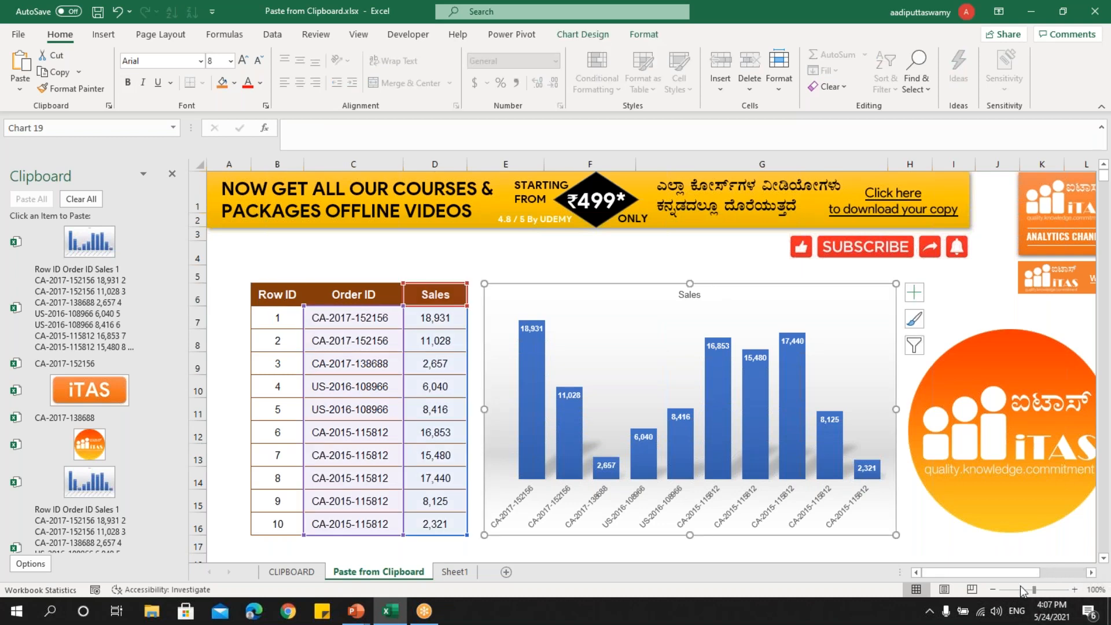
pyautogui.click(931, 612)
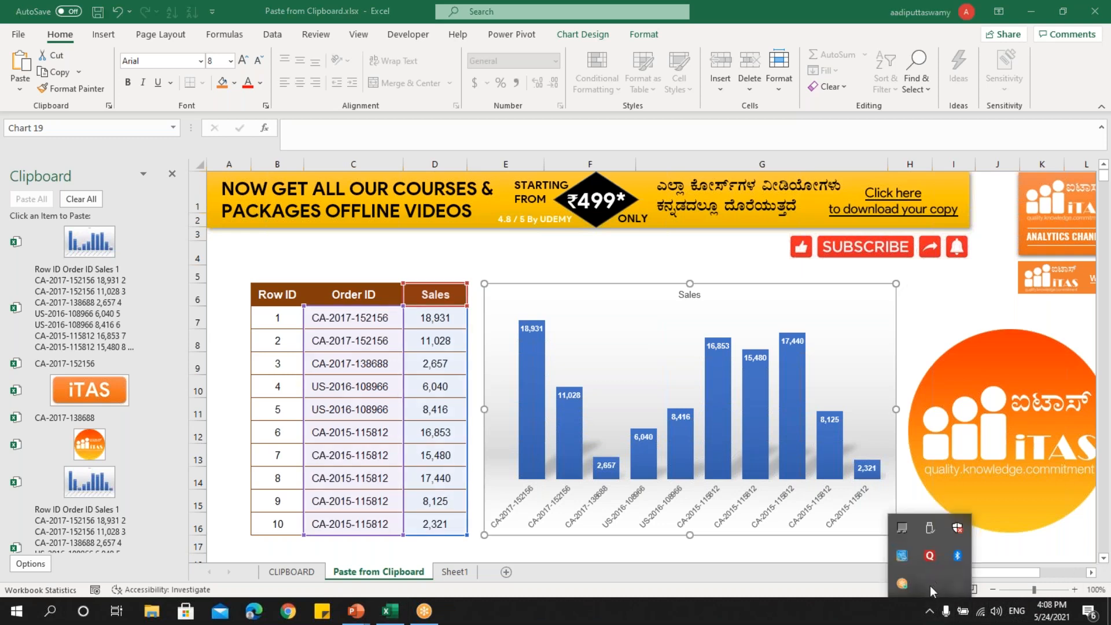
pyautogui.click(655, 590)
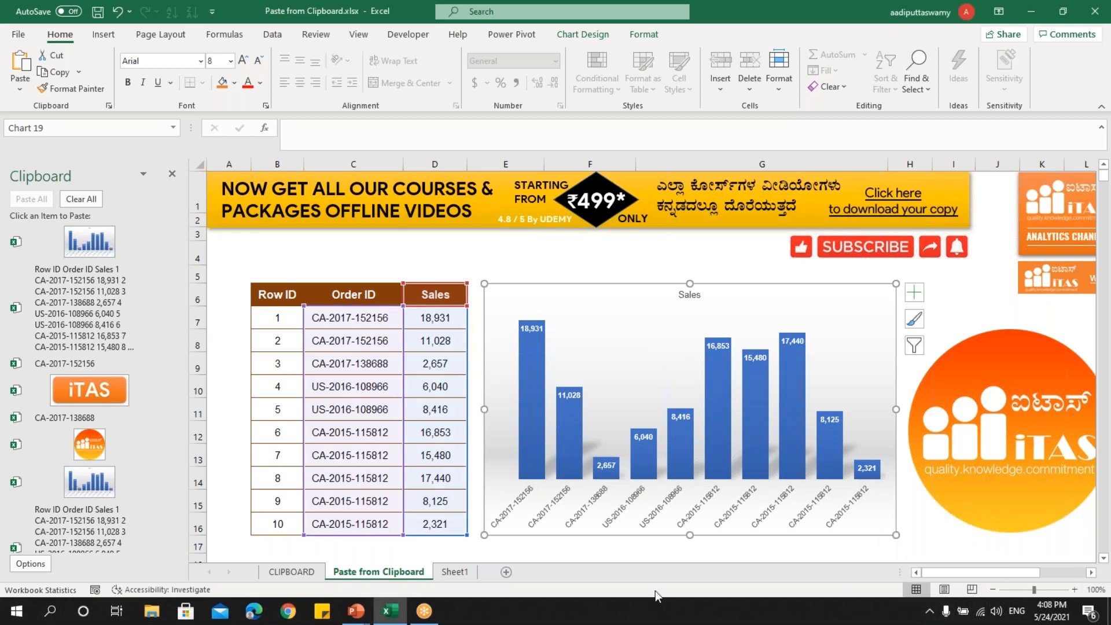
# Turn Show Status Near Taskbar When Copying and Show Office Clipboard Icon on Taskbar back on, and check the hidden system tray icons.
pyautogui.click(31, 565)
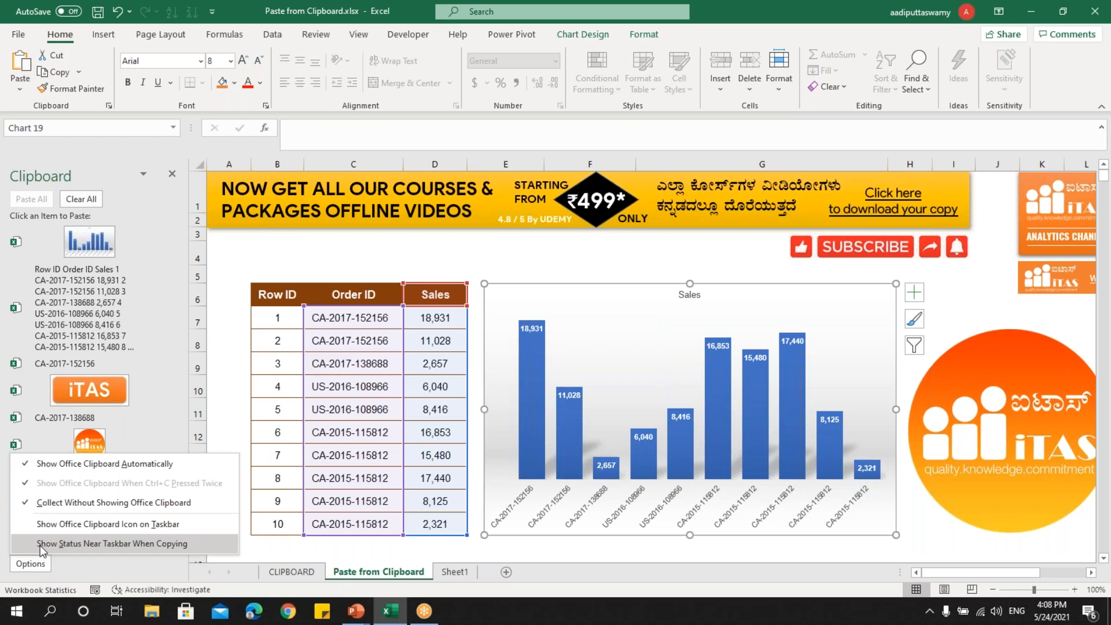
pyautogui.click(39, 546)
pyautogui.click(31, 564)
pyautogui.click(41, 528)
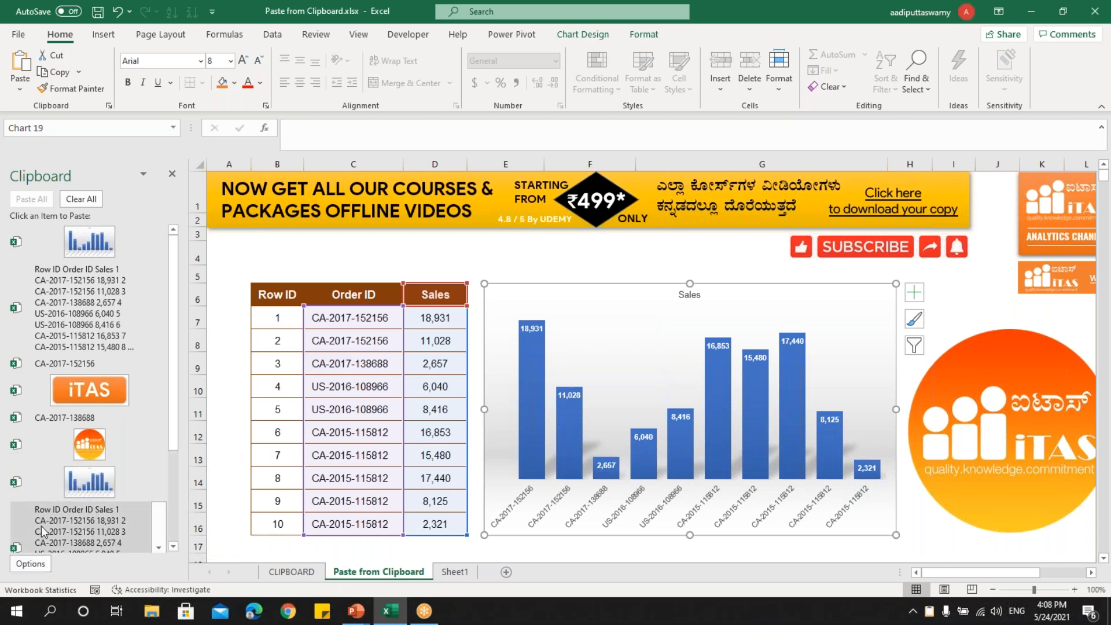
pyautogui.click(550, 260)
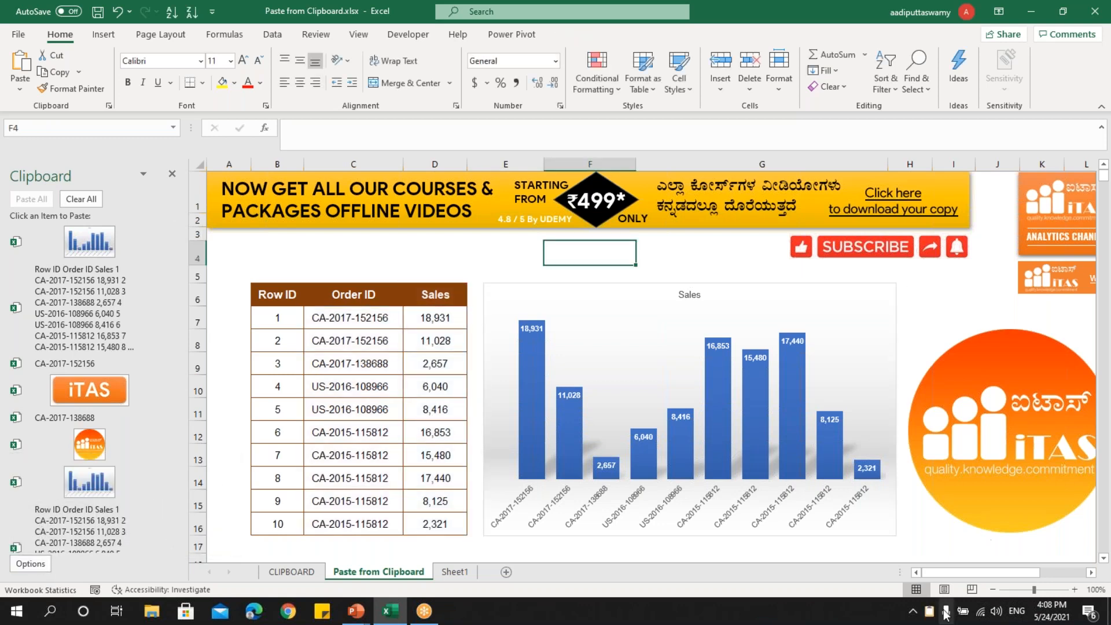
pyautogui.click(913, 612)
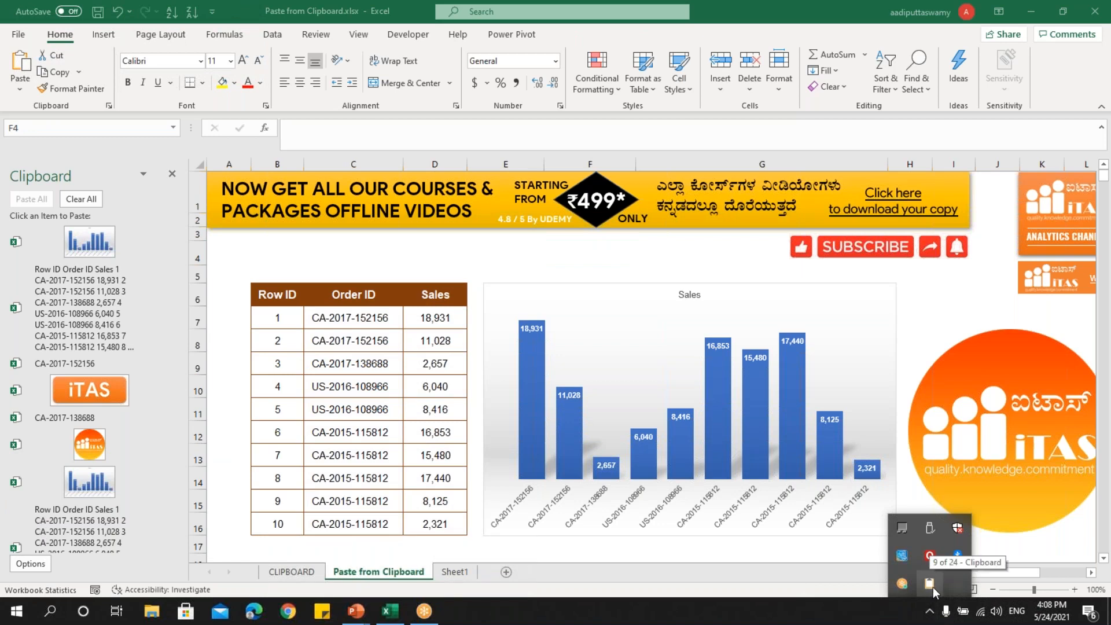
pyautogui.click(523, 248)
# Copy the round iTAS logo picture beside the chart to the Office Clipboard.
pyautogui.click(973, 371)
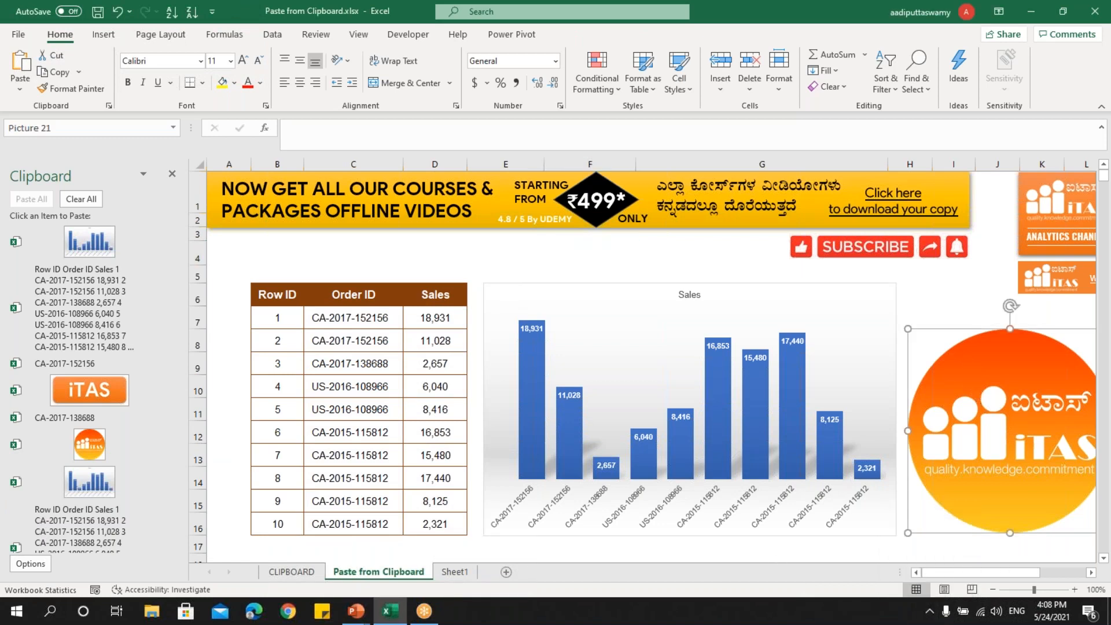
pyautogui.hotkey('ctrl', 'c')
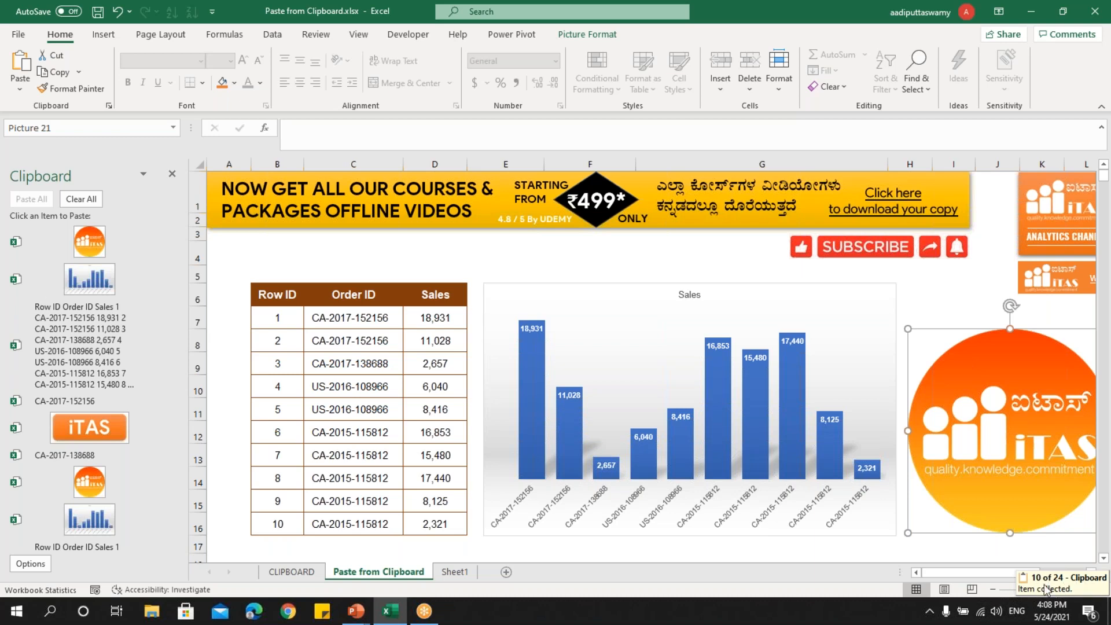
pyautogui.click(586, 277)
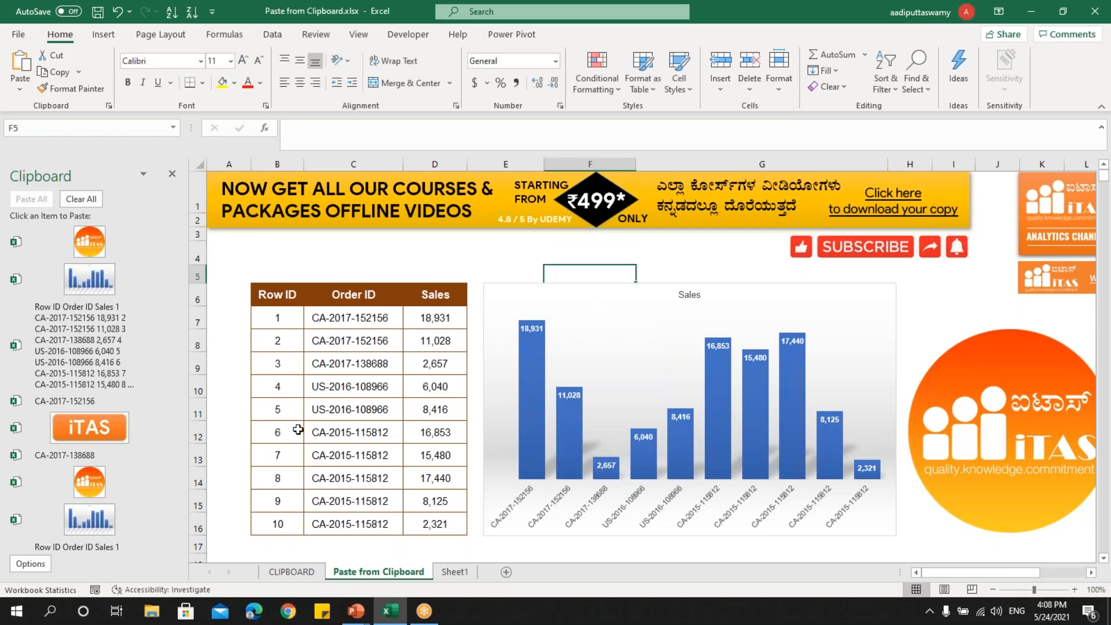
# Select the sales table B6:D16 and look through the items collected in the Office Clipboard.
pyautogui.moveTo(278, 296); pyautogui.dragTo(406, 503)
pyautogui.hotkey('ctrl', 'v')
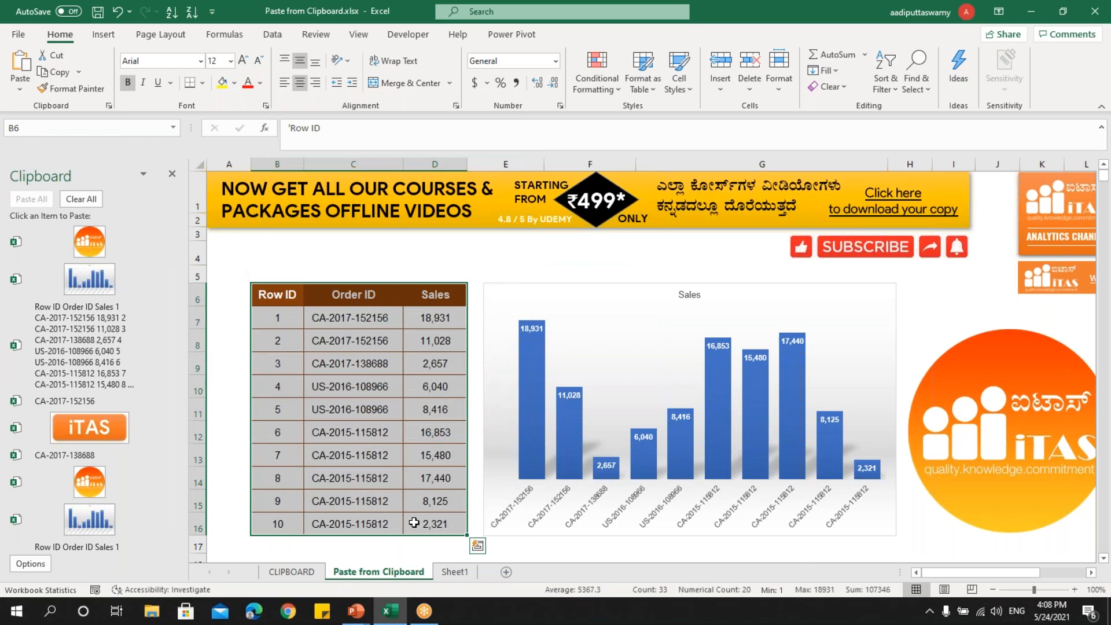
pyautogui.click(330, 269)
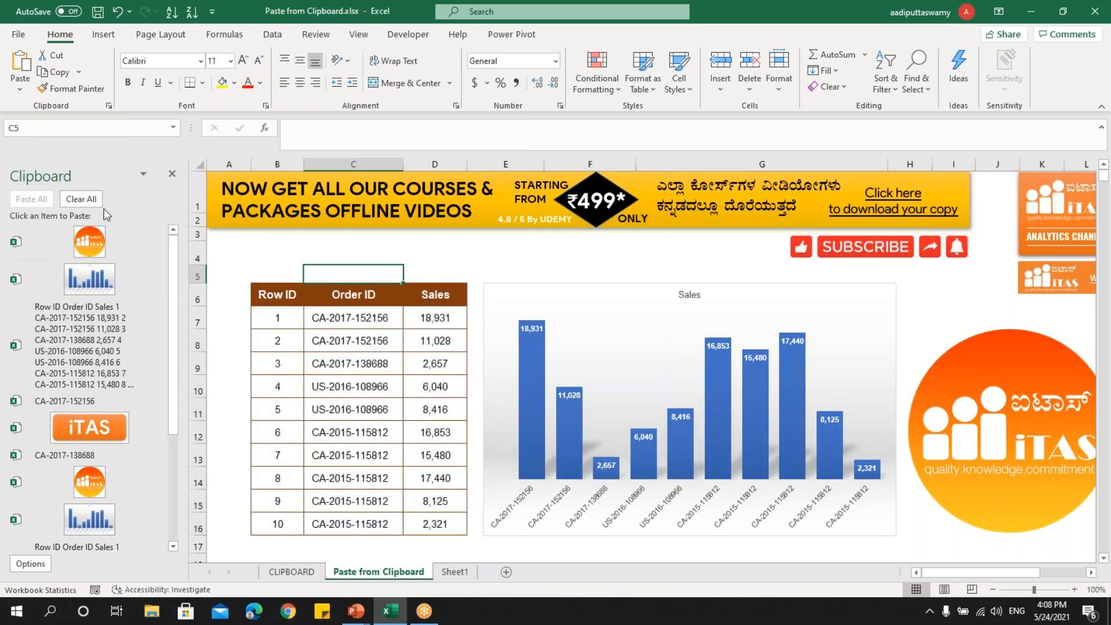
pyautogui.scroll(-5, 115, 385)
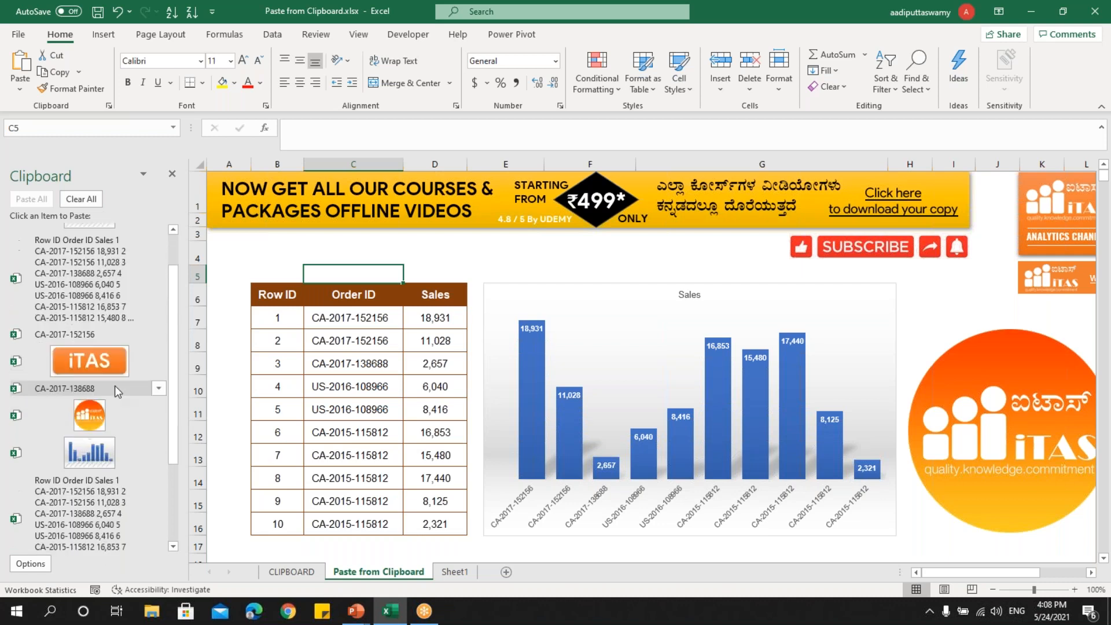
pyautogui.click(353, 340)
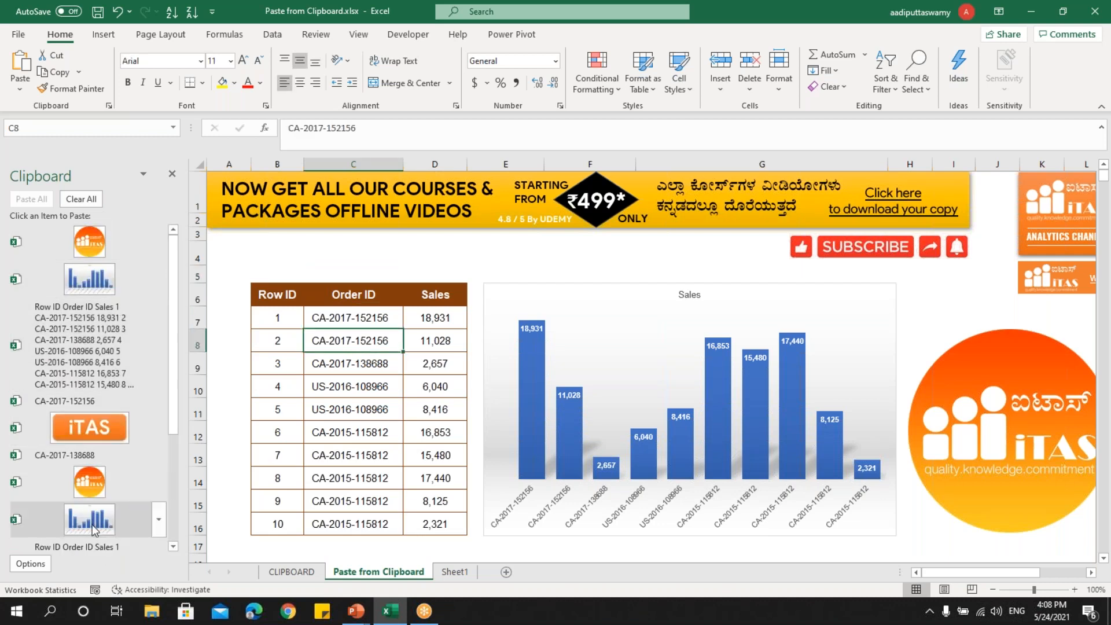
# Clear all collected items from the Office Clipboard and close its pane, selecting cell C10 in the sheet.
pyautogui.click(79, 203)
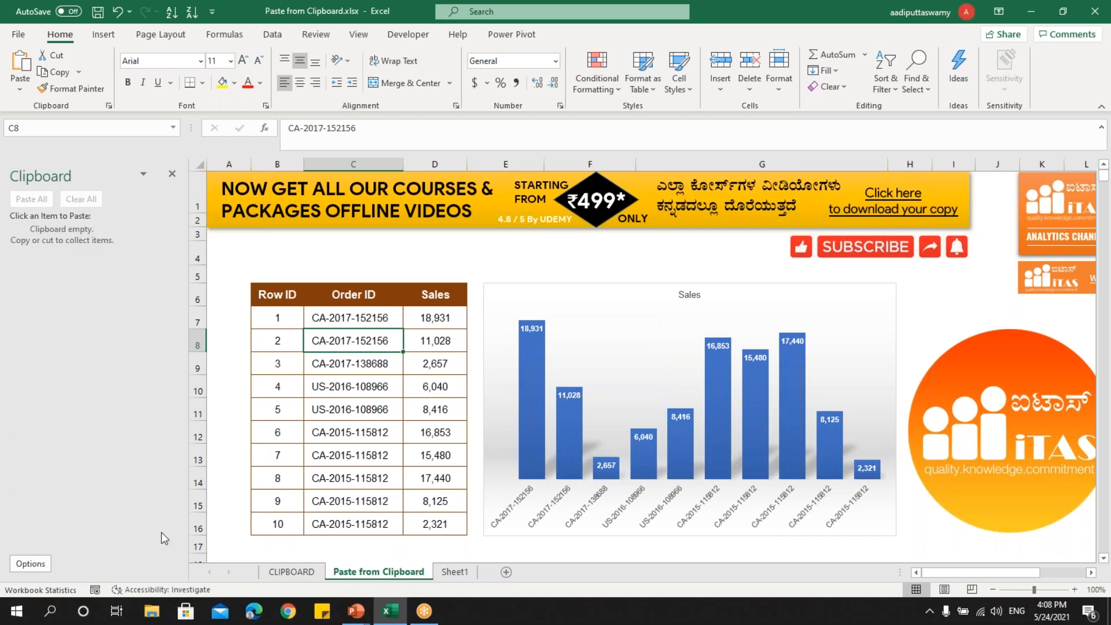
pyautogui.click(172, 173)
pyautogui.click(119, 383)
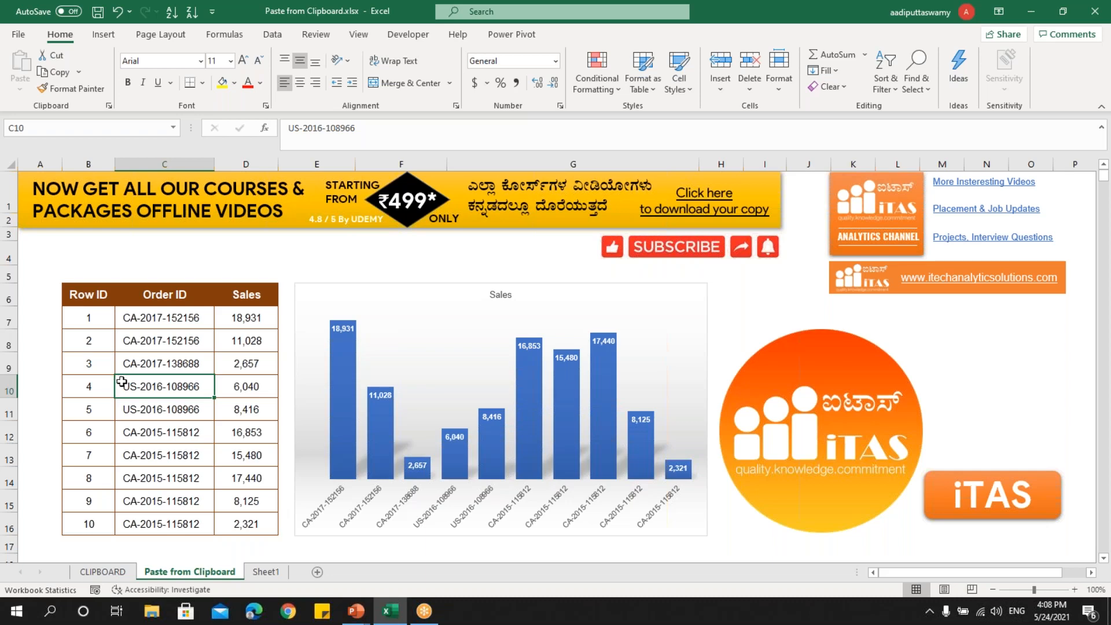
# Switch to the running PowerPoint slide show.
pyautogui.click(355, 611)
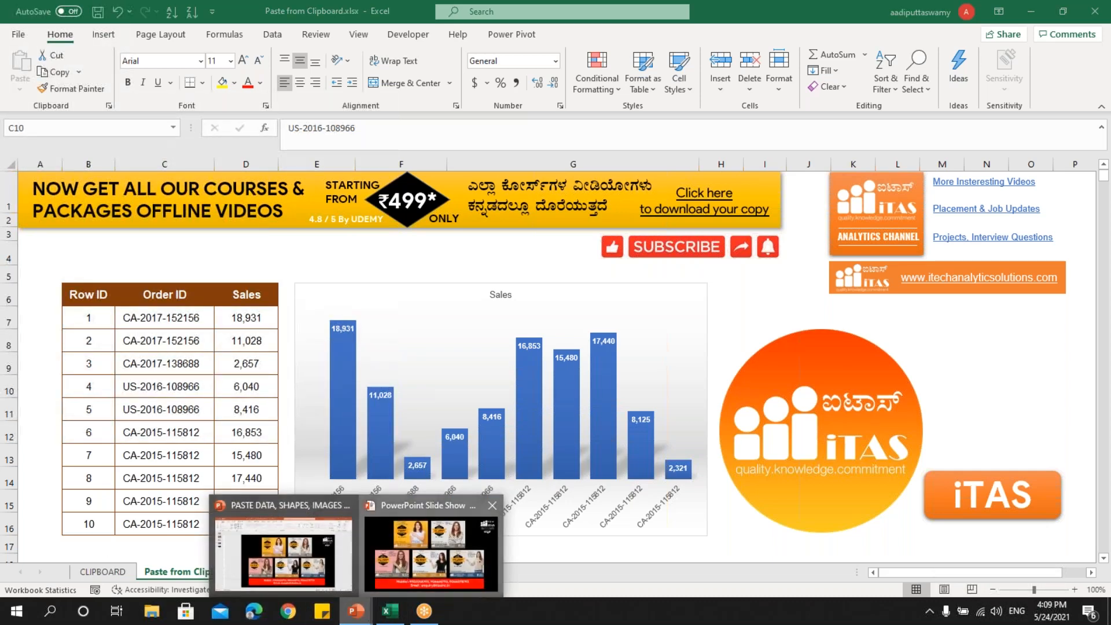
pyautogui.click(432, 553)
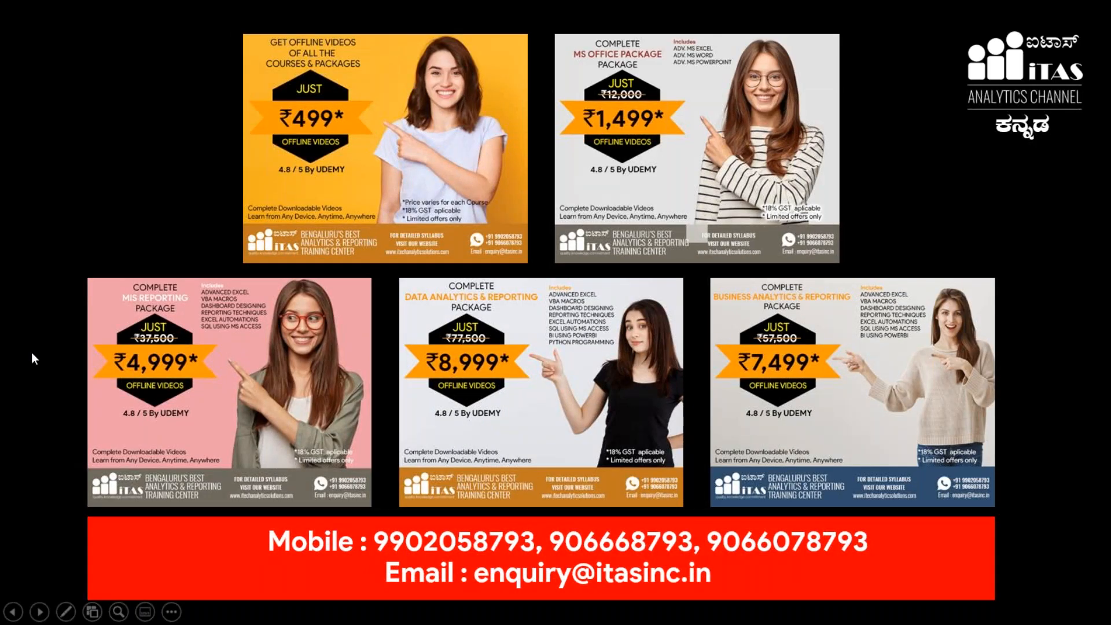